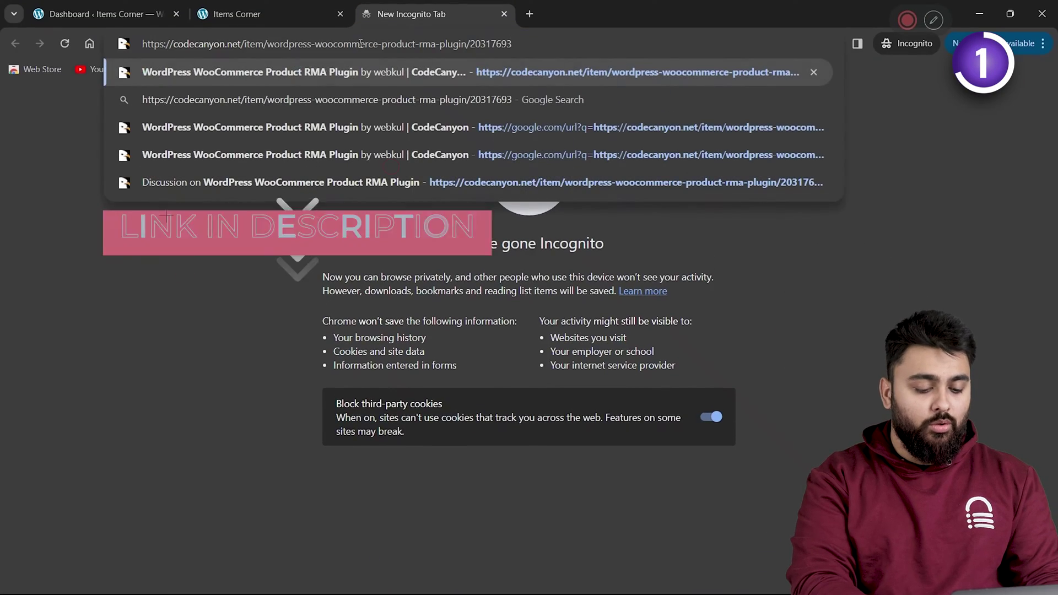
Step: Load the RMA plugin's CodeCanyon page, then download the purchased 659 KB plugin zip
{"action": "key", "text": "Return"}
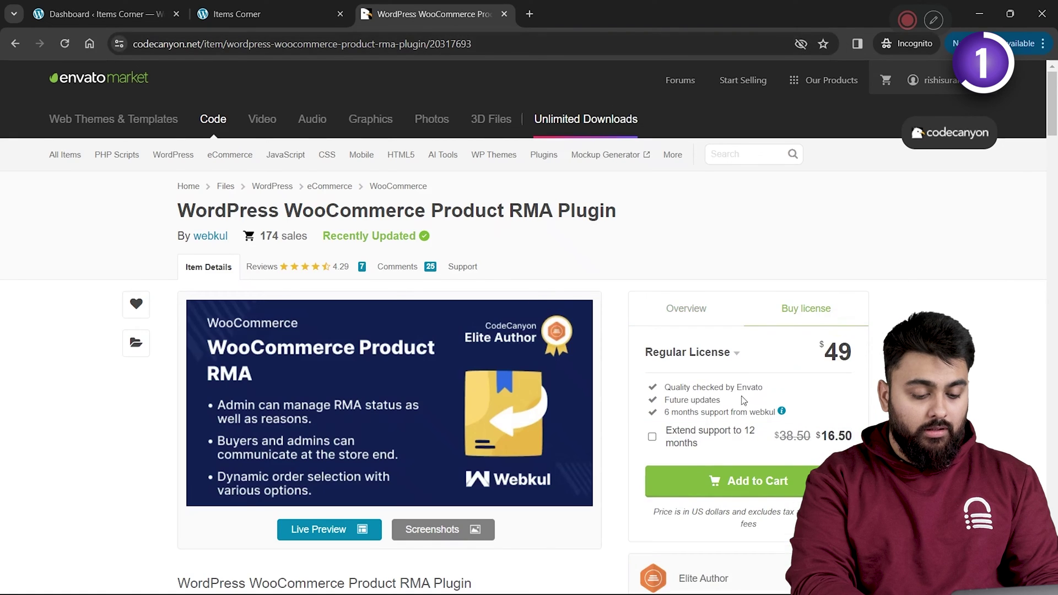
{"action": "scroll", "coordinate": [744, 400], "scroll_direction": "down", "scroll_amount": 1}
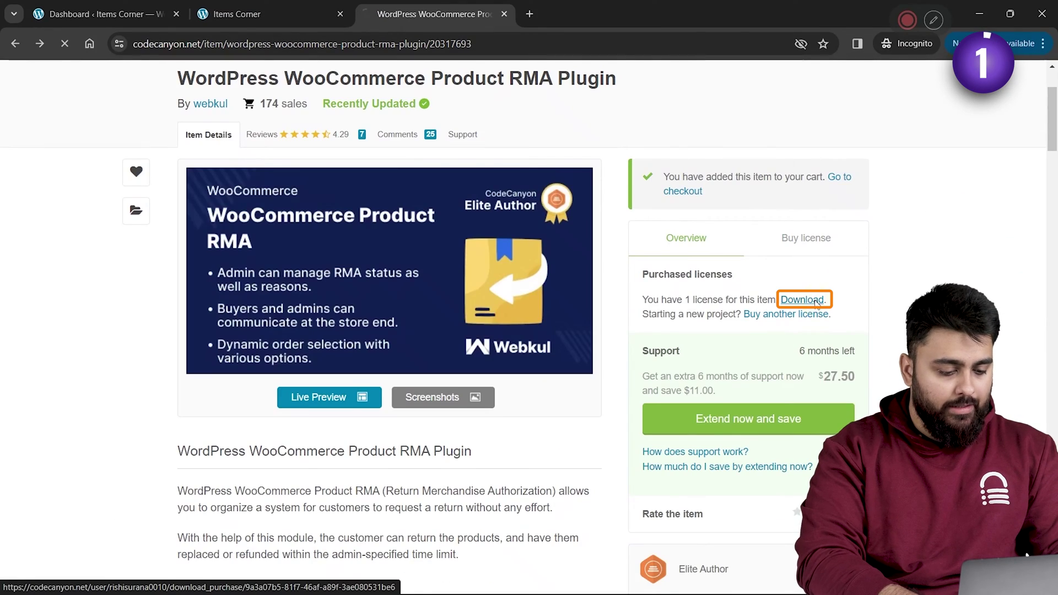
{"action": "left_click", "coordinate": [815, 302]}
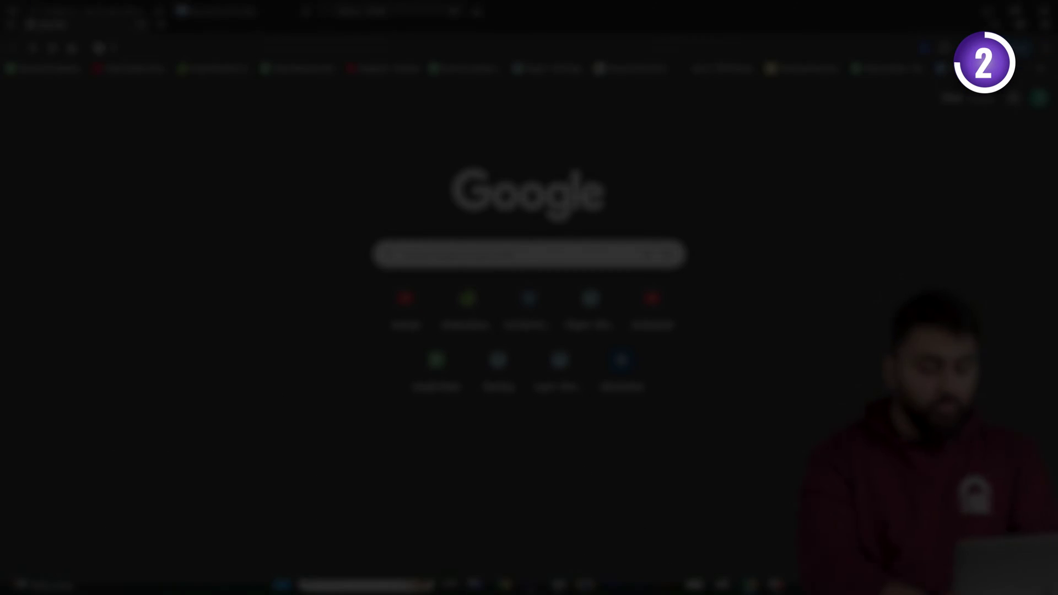
Step: Go to the AirLift website via the browser address bar
{"action": "left_click", "coordinate": [180, 38]}
{"action": "type", "text": "air"}
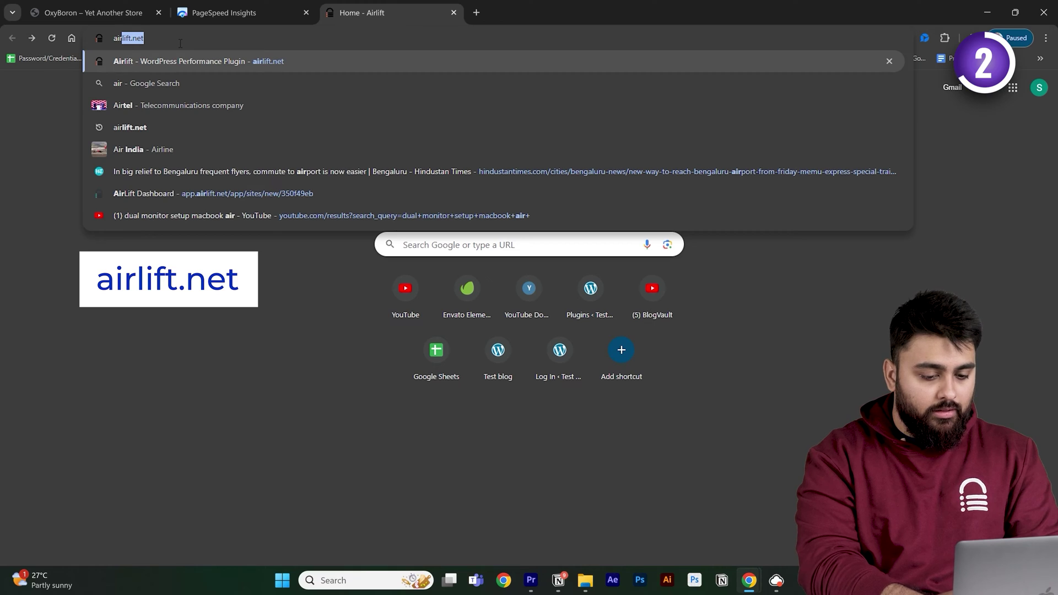
{"action": "key", "text": "Return"}
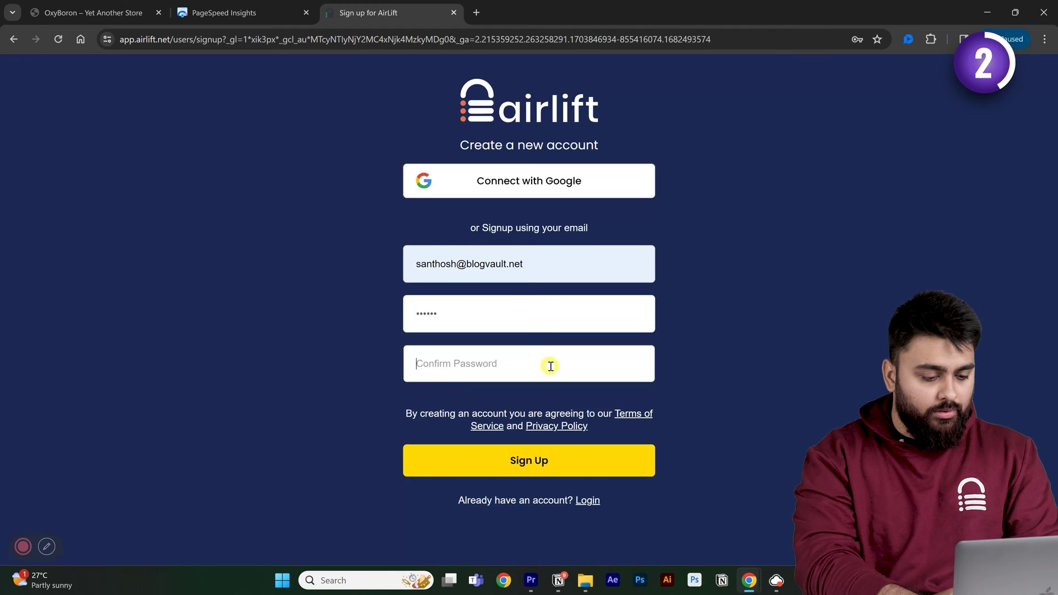
Step: Sign up for AirLift, submit the oxyboron.com URL, and download the AirLift plugin
{"action": "left_click", "coordinate": [530, 462]}
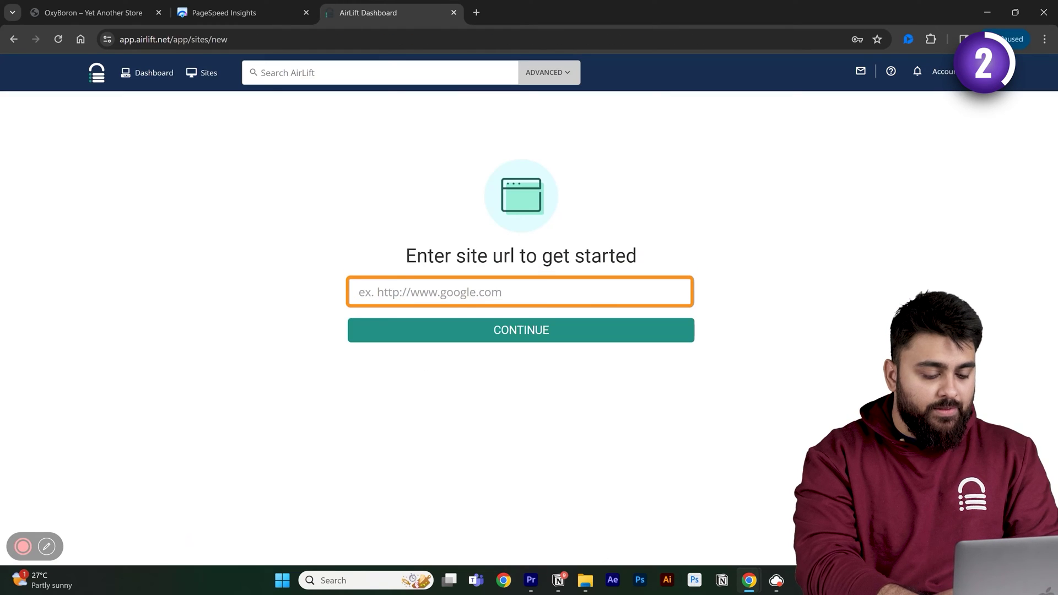
{"action": "left_click", "coordinate": [548, 333]}
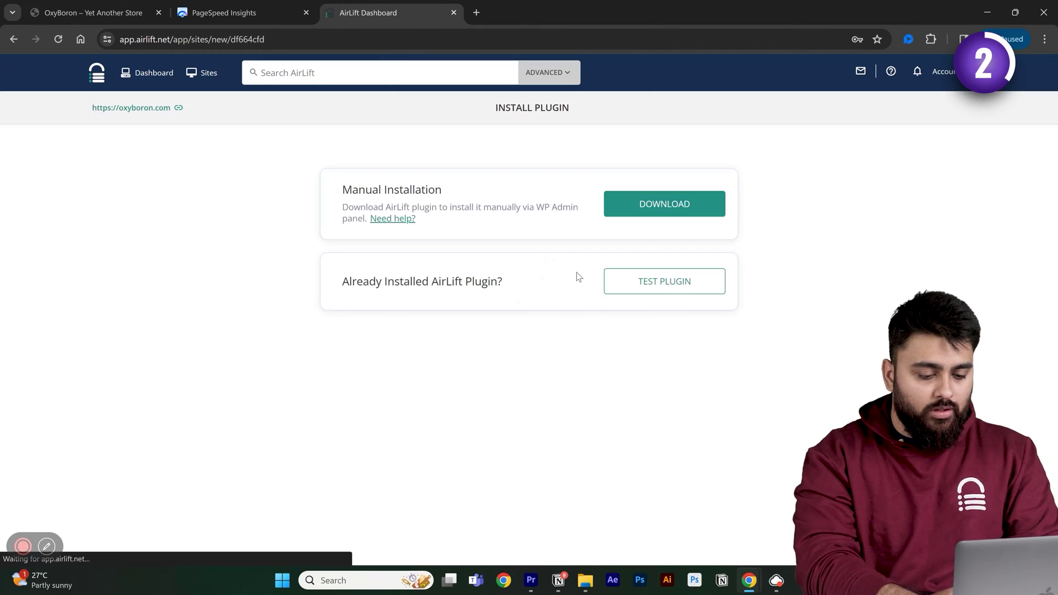
{"action": "left_click", "coordinate": [668, 209]}
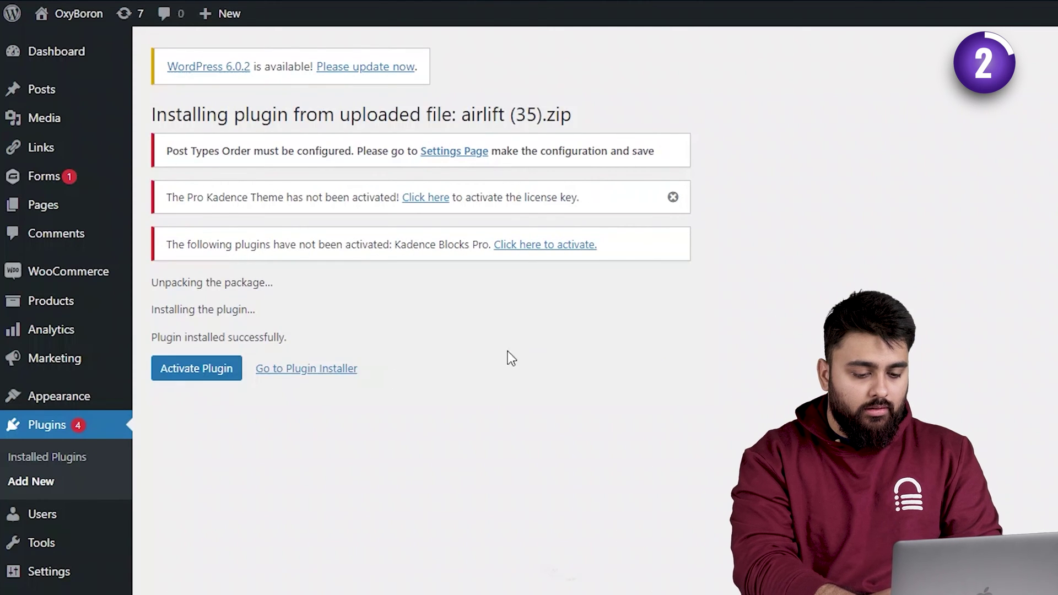
Step: Activate the newly installed AirLift plugin on OxyBoron
{"action": "left_click", "coordinate": [200, 370]}
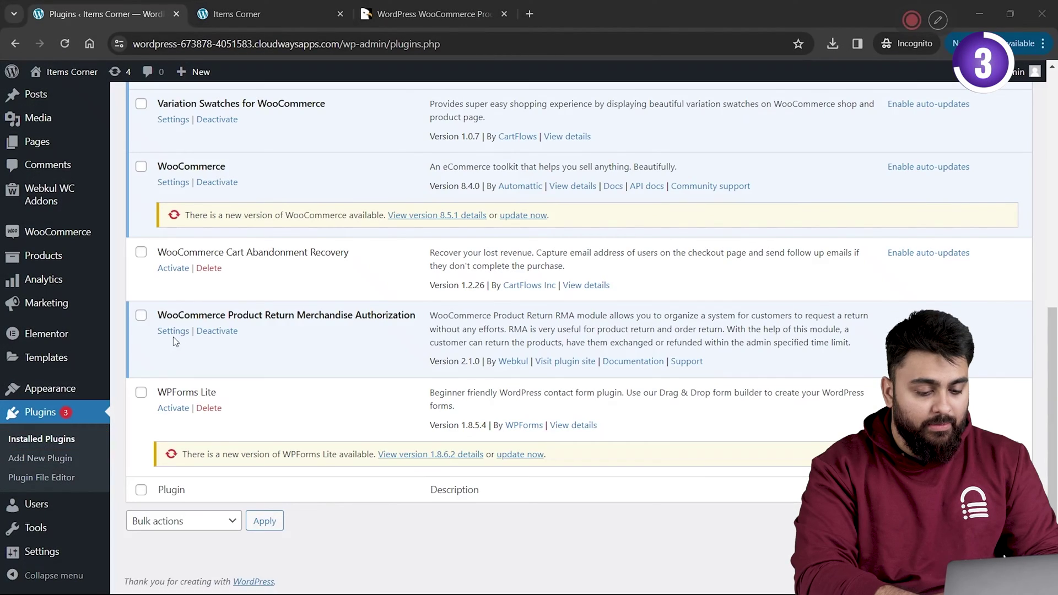
Step: Save RMA General settings: return address, status New, Replacement, Refund and Cancel enabled
{"action": "left_click", "coordinate": [173, 333]}
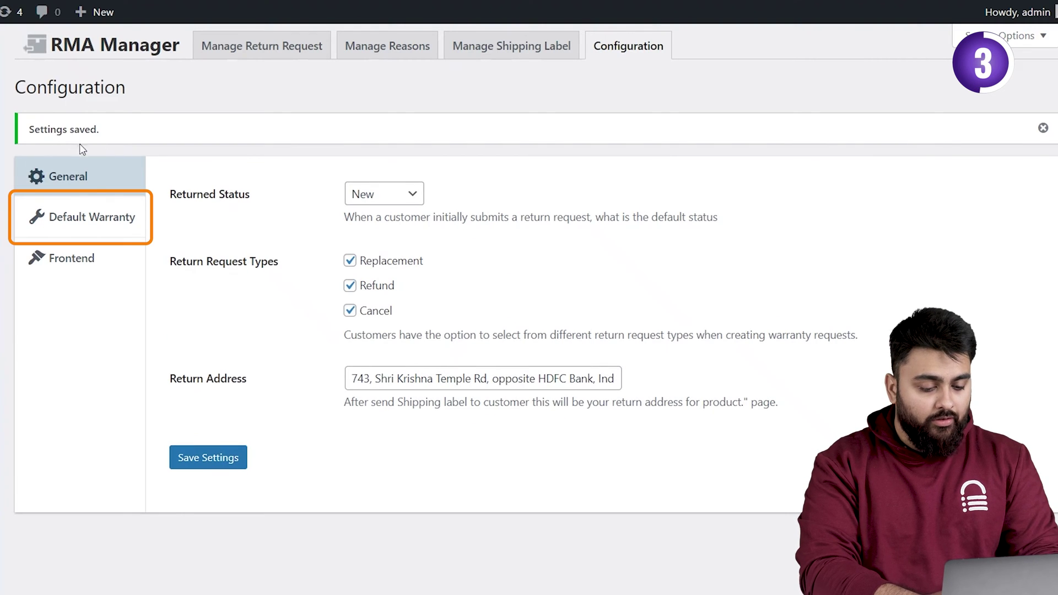
Step: On the Default Warranty tab, set a Limited length of 7 Days and save
{"action": "left_click", "coordinate": [97, 216]}
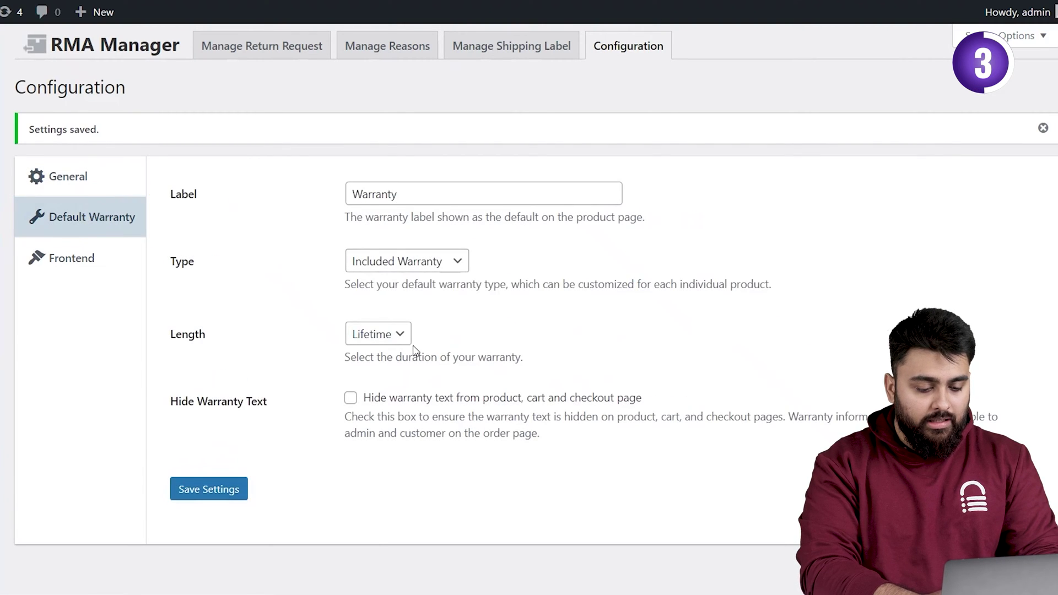
{"action": "left_click", "coordinate": [392, 354]}
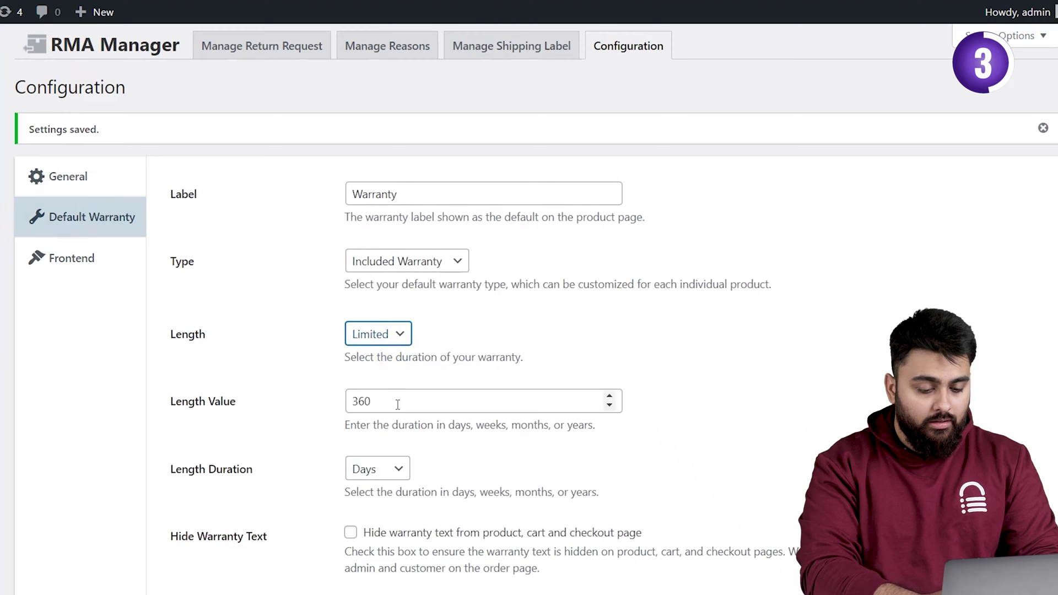
{"action": "scroll", "coordinate": [398, 404], "scroll_direction": "down", "scroll_amount": 2}
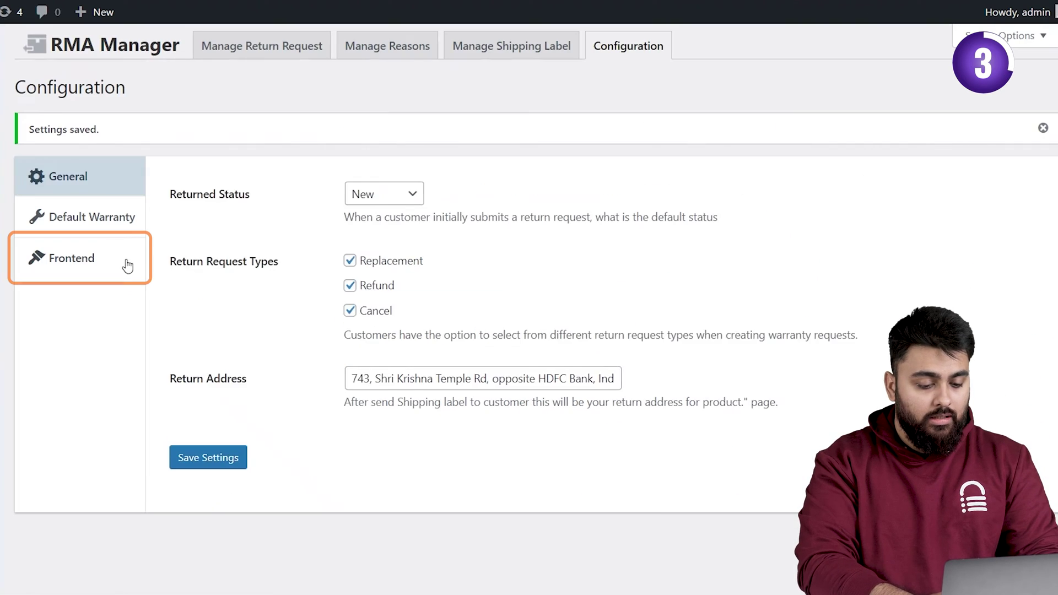
{"action": "left_click", "coordinate": [128, 263]}
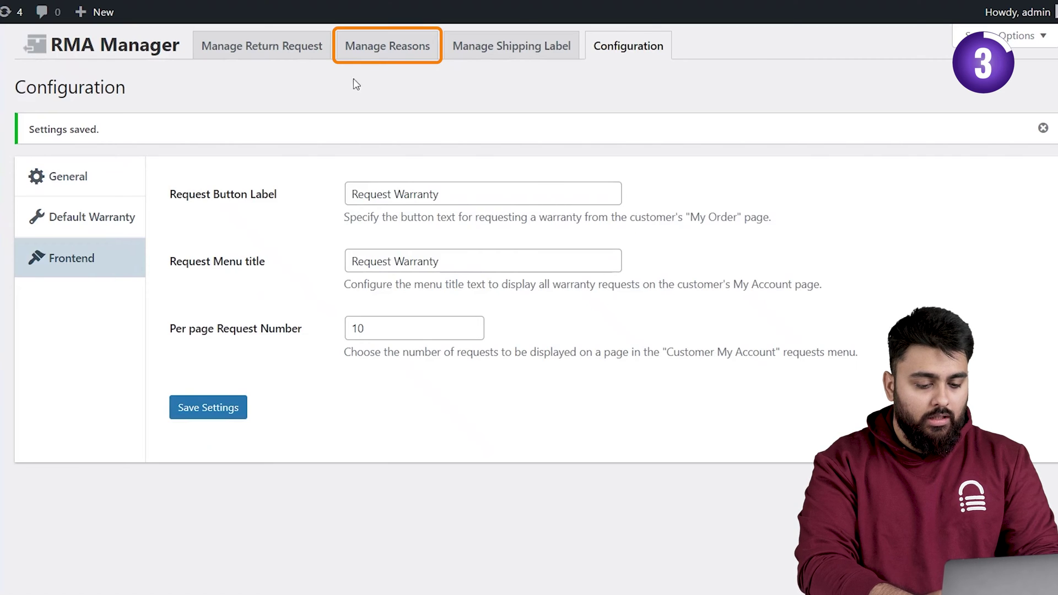
Step: Open the Manage Reasons tab listing the five enabled return reasons
{"action": "left_click", "coordinate": [377, 53]}
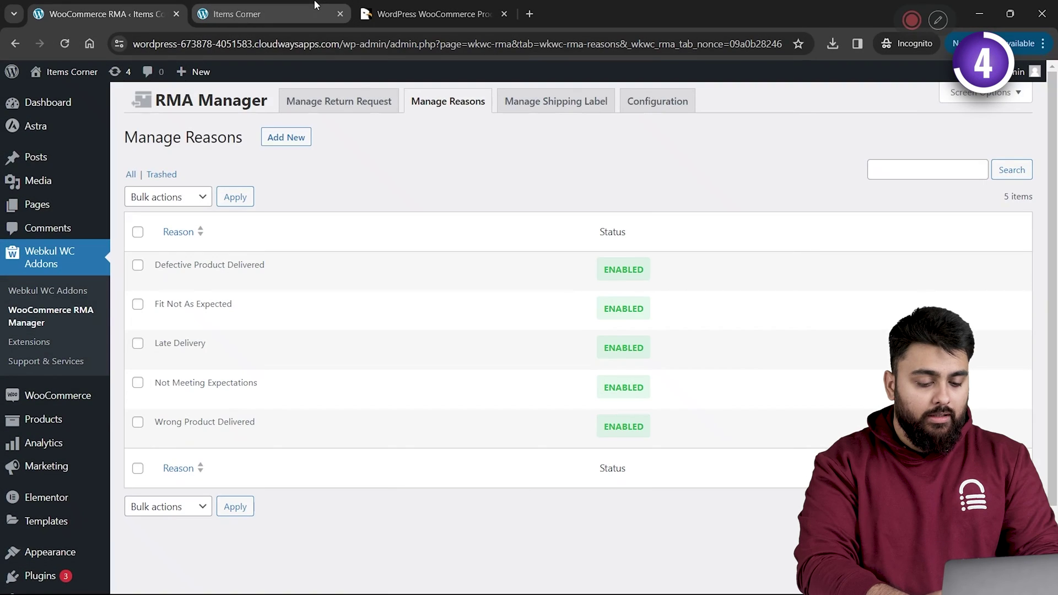
Step: Open the Items Corner cart and proceed to checkout with the jeans
{"action": "left_click", "coordinate": [315, 6]}
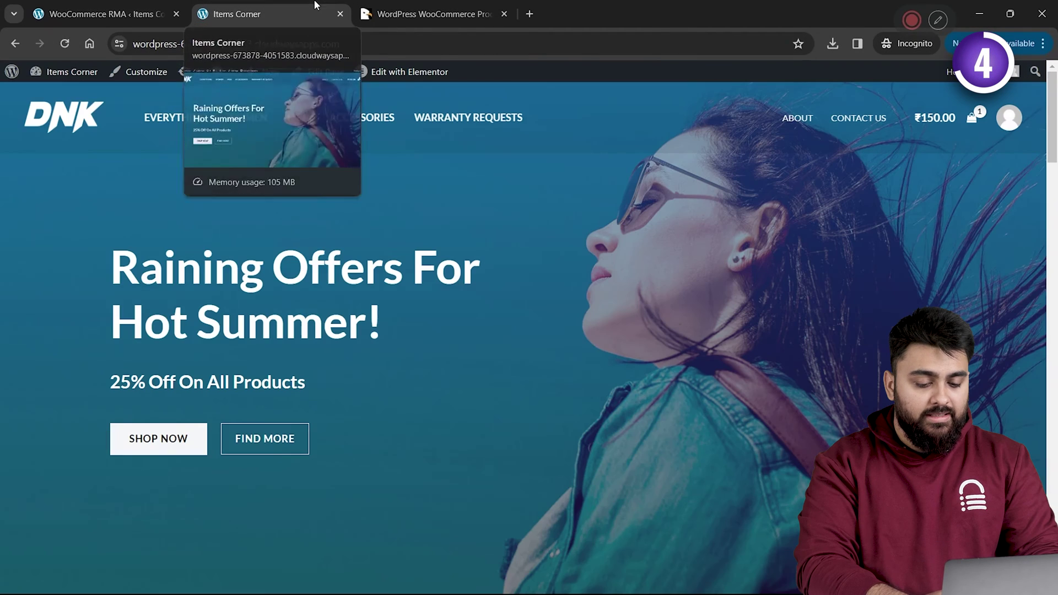
{"action": "left_click", "coordinate": [970, 119]}
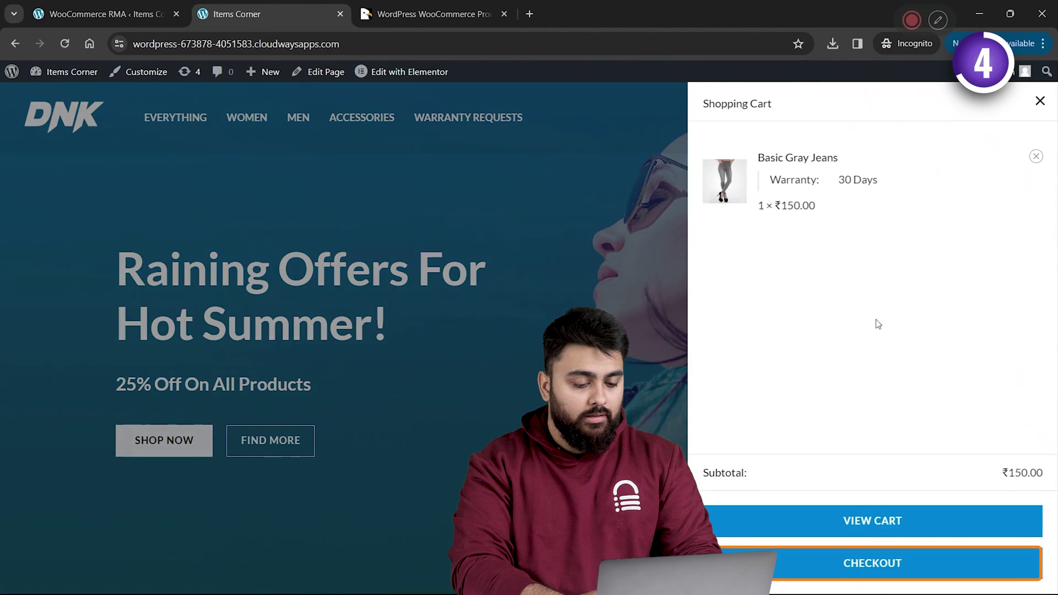
{"action": "left_click", "coordinate": [853, 560]}
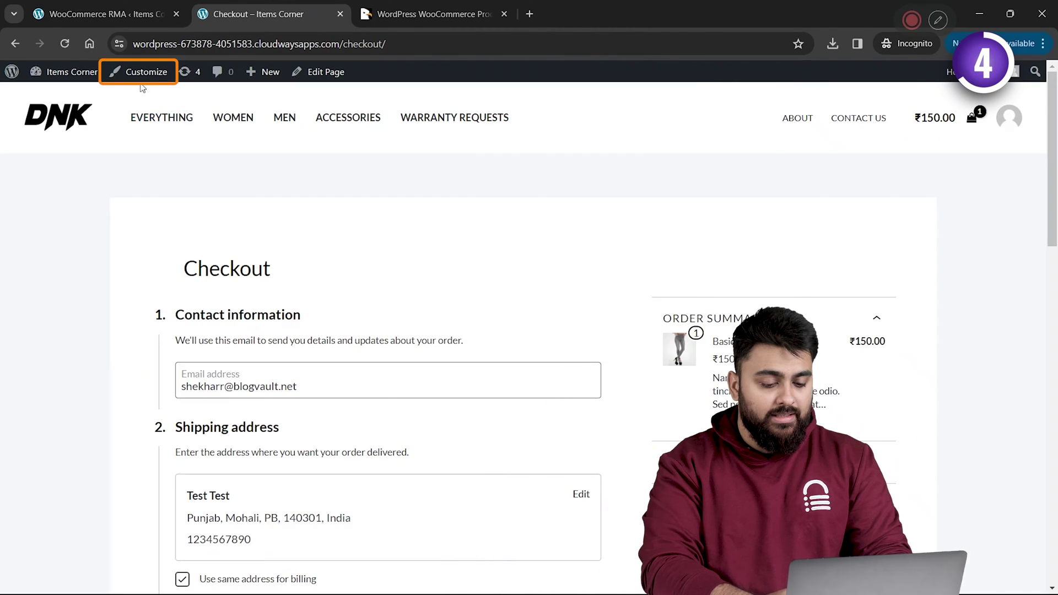
Step: In Customize > WooCommerce > Checkout, replace the HTML 1 sale heading with the refund policy
{"action": "left_click", "coordinate": [156, 81]}
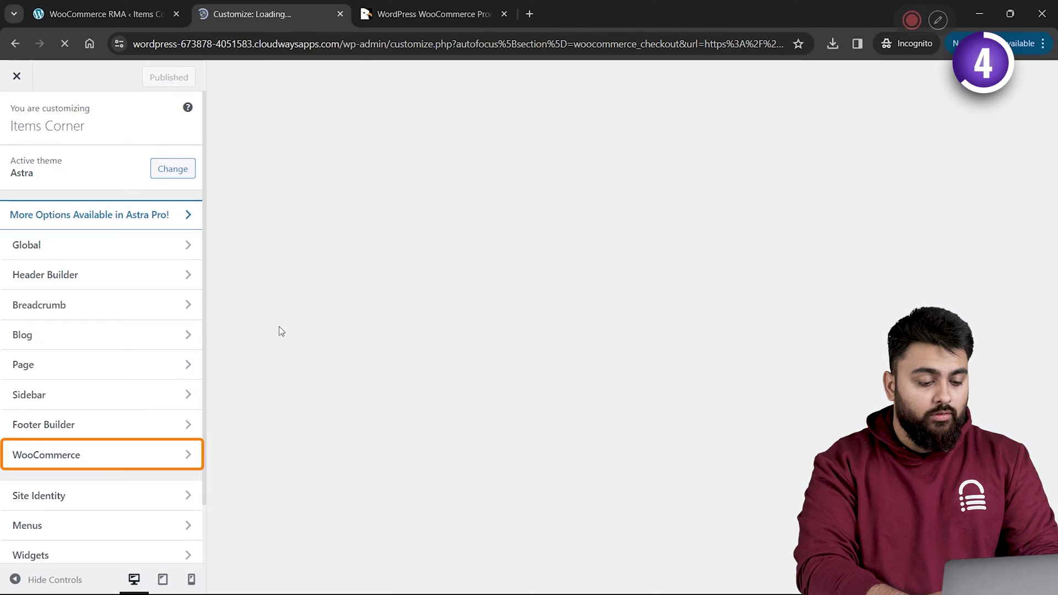
{"action": "left_click", "coordinate": [160, 453]}
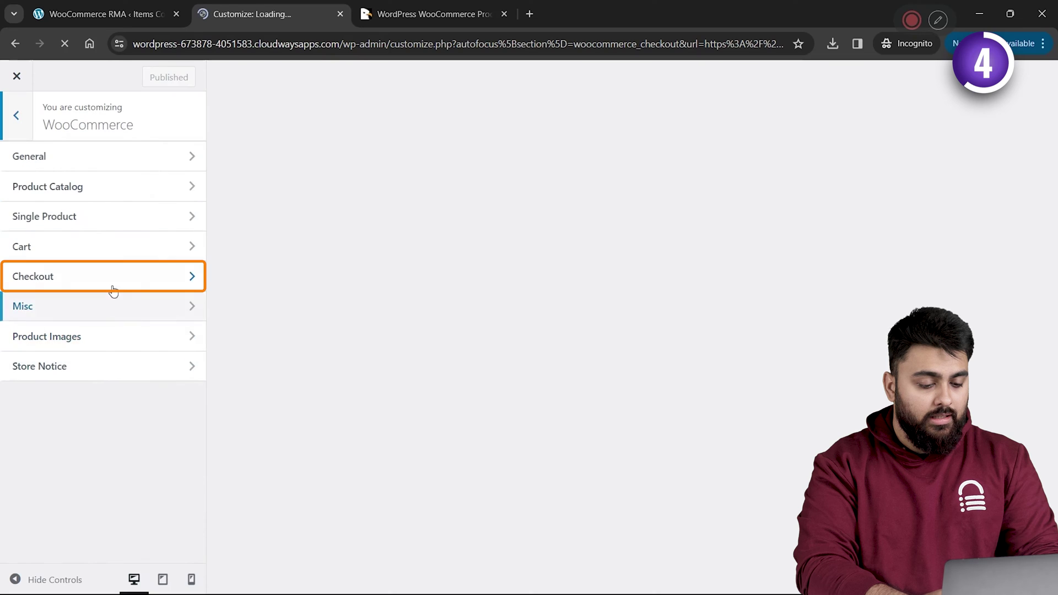
{"action": "left_click", "coordinate": [112, 281]}
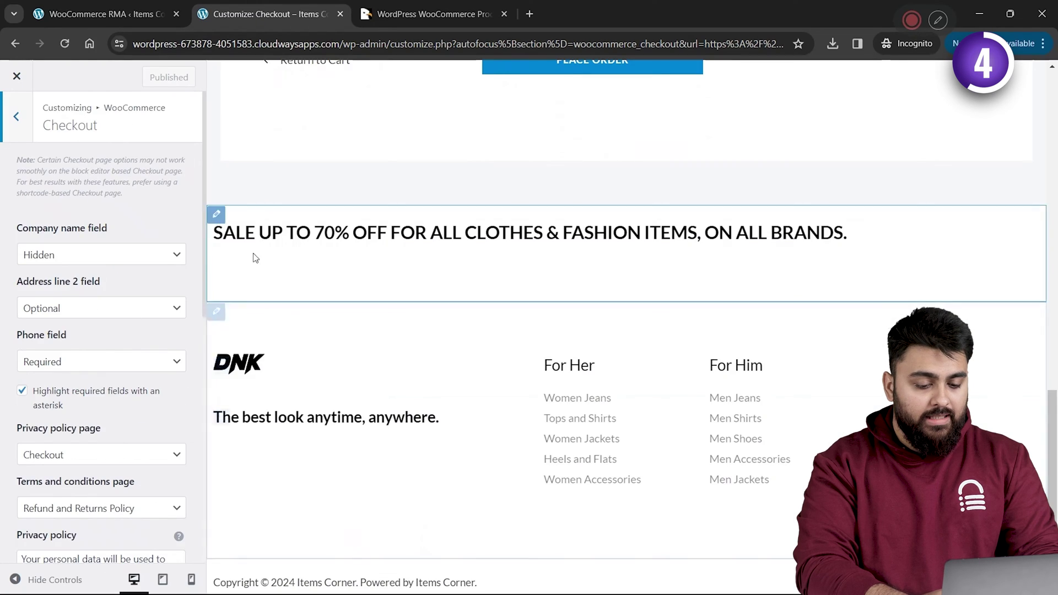
{"action": "left_click", "coordinate": [215, 214]}
{"action": "triple_click", "coordinate": [118, 403]}
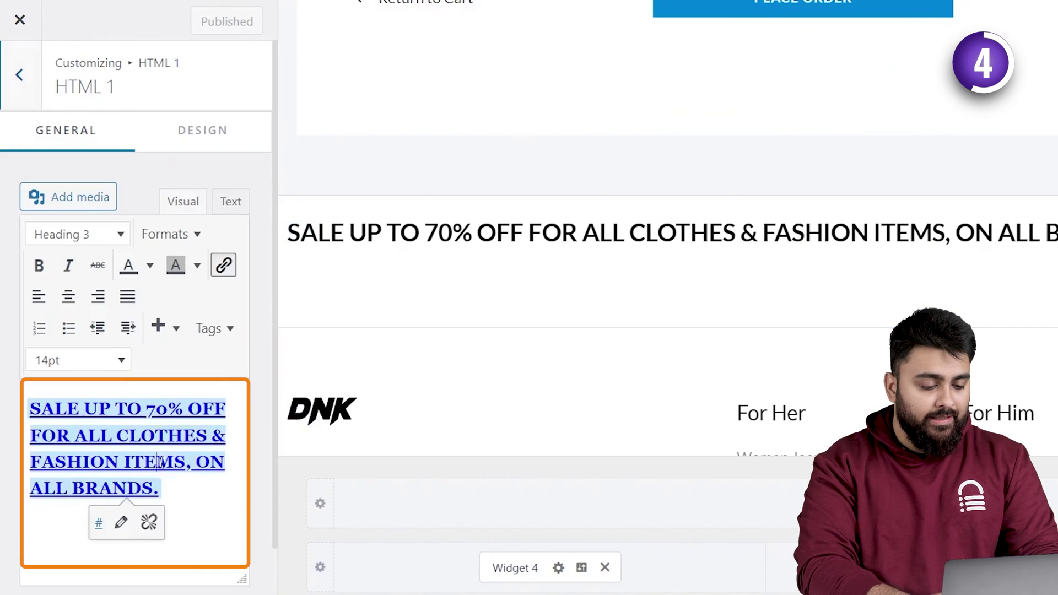
{"action": "type", "text": "Returns, refunds, and exchanges are only available for 30 days. Returns and exchanges also cost an additional Rs. 50 for shipping the product"}
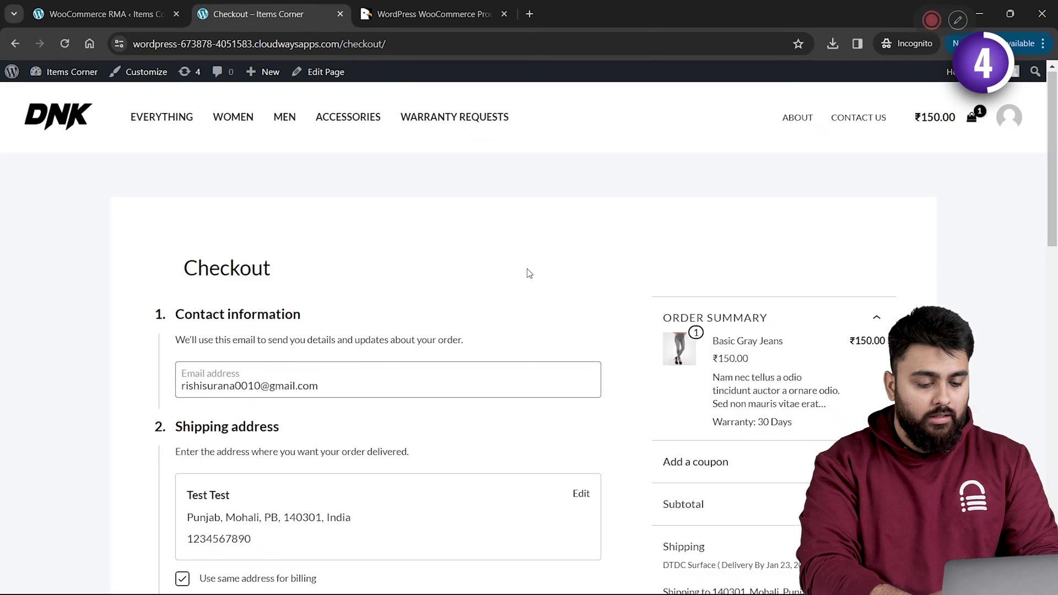
Step: Log in to the store account, list orders, and start a warranty request for order #4435
{"action": "scroll", "coordinate": [528, 274], "scroll_direction": "down", "scroll_amount": 15}
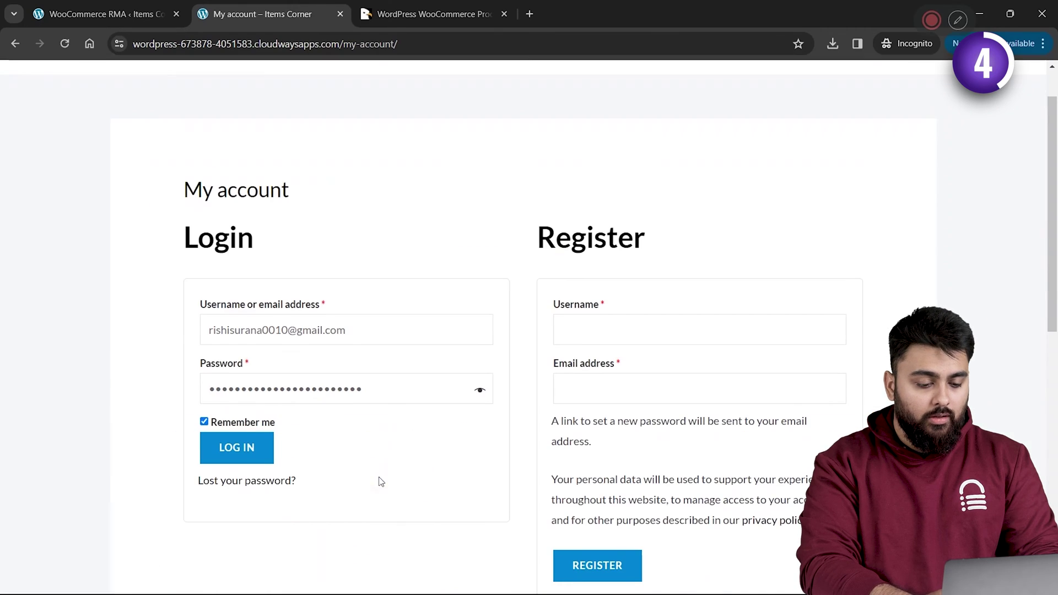
{"action": "left_click", "coordinate": [240, 441]}
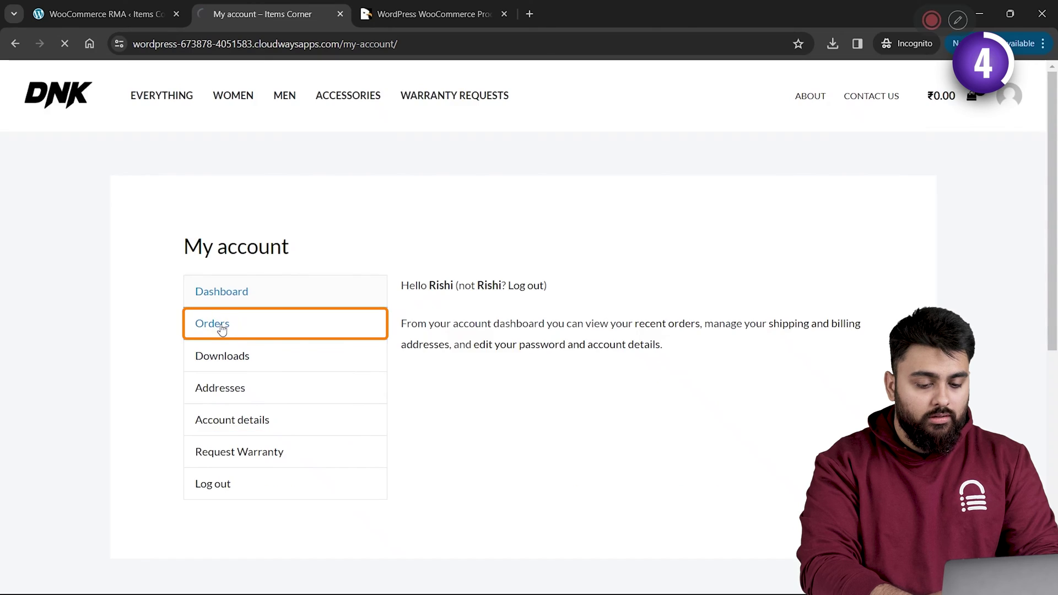
{"action": "left_click", "coordinate": [219, 323]}
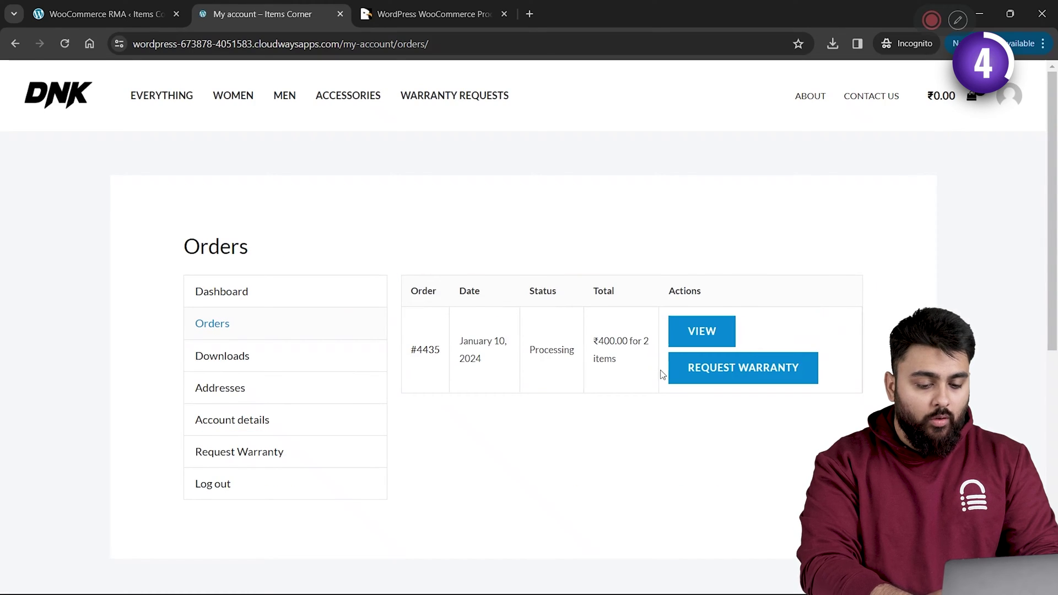
{"action": "left_click", "coordinate": [697, 367]}
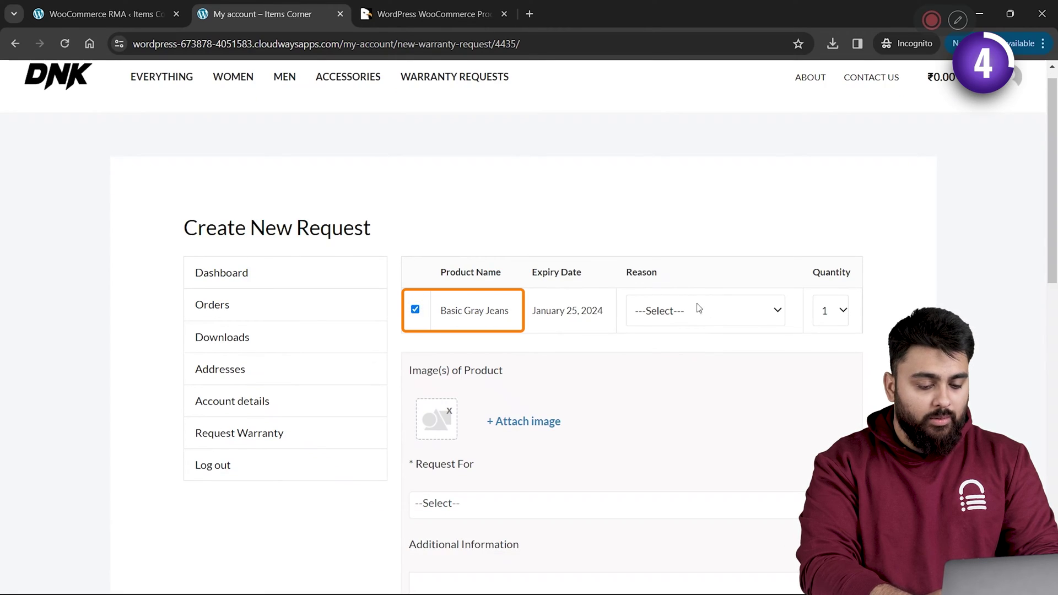
Step: Choose Fit Not As Expected as the reason and Refund as the request type
{"action": "left_click", "coordinate": [708, 311]}
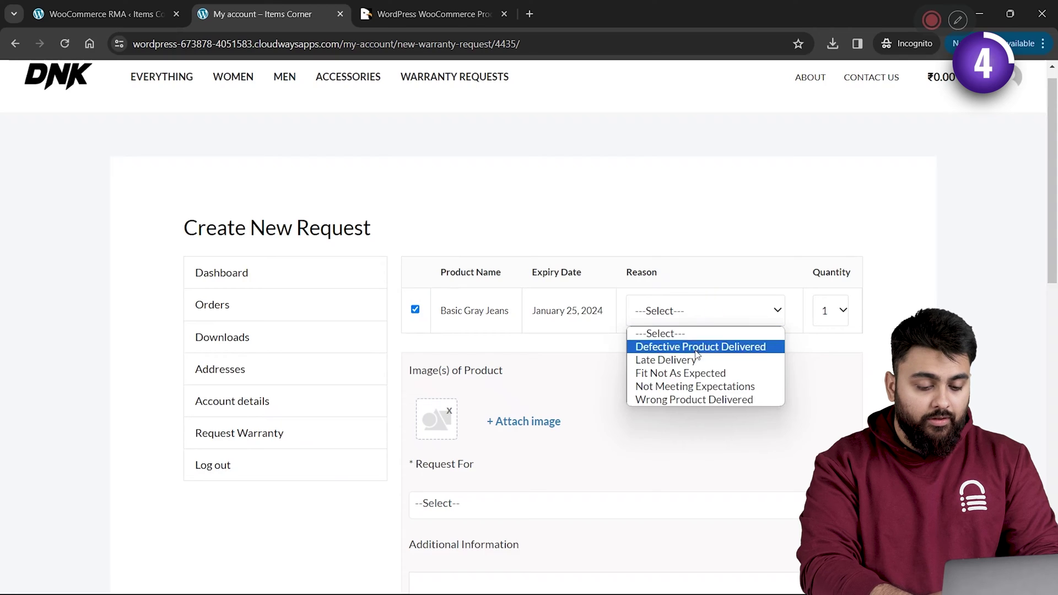
{"action": "left_click", "coordinate": [696, 374]}
{"action": "scroll", "coordinate": [644, 386], "scroll_direction": "down", "scroll_amount": 3}
{"action": "left_click", "coordinate": [644, 354]}
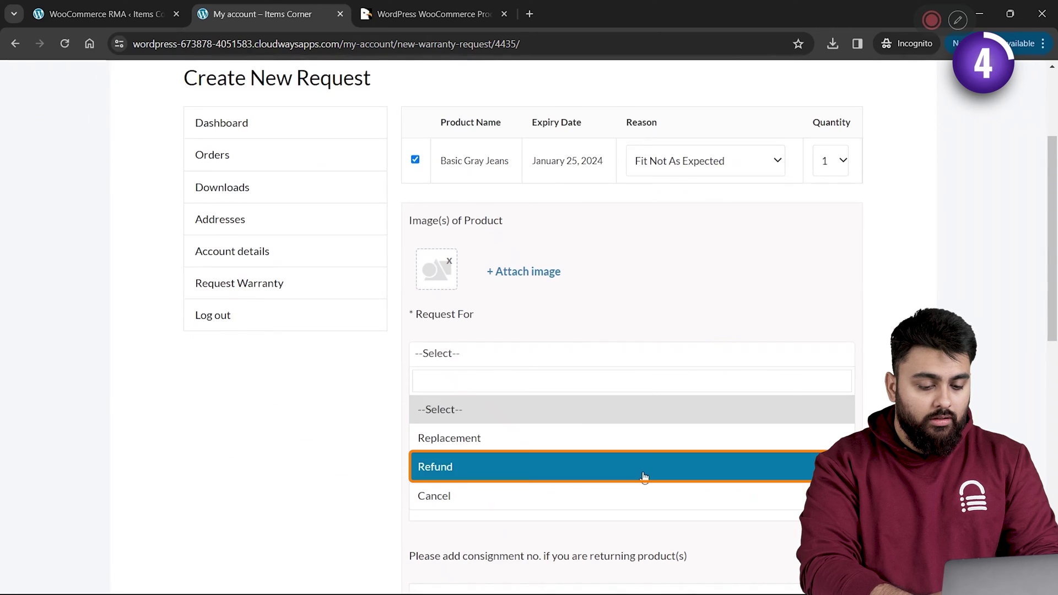
{"action": "left_click", "coordinate": [643, 467]}
Step: Add the additional information note and send the warranty request
{"action": "scroll", "coordinate": [654, 441], "scroll_direction": "down", "scroll_amount": 4}
{"action": "left_click", "coordinate": [522, 267]}
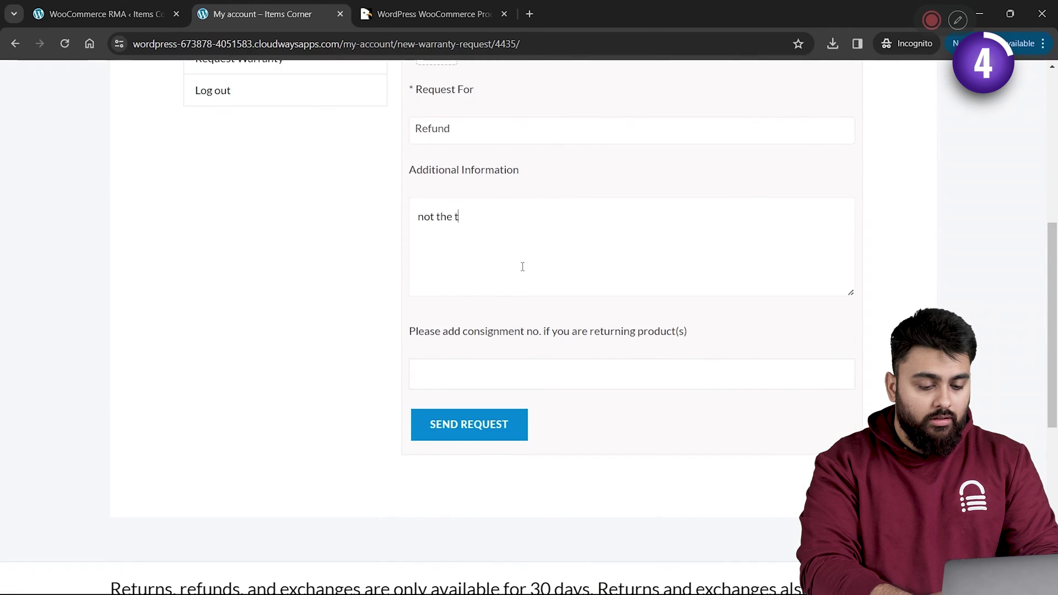
{"action": "left_click", "coordinate": [506, 431]}
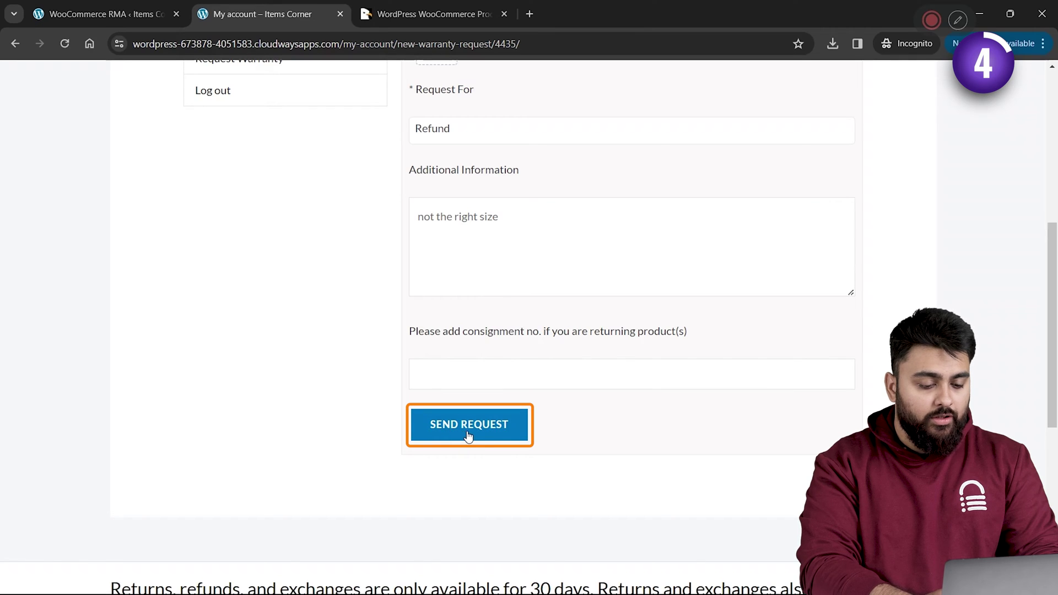
{"action": "scroll", "coordinate": [470, 437], "scroll_direction": "up", "scroll_amount": 2}
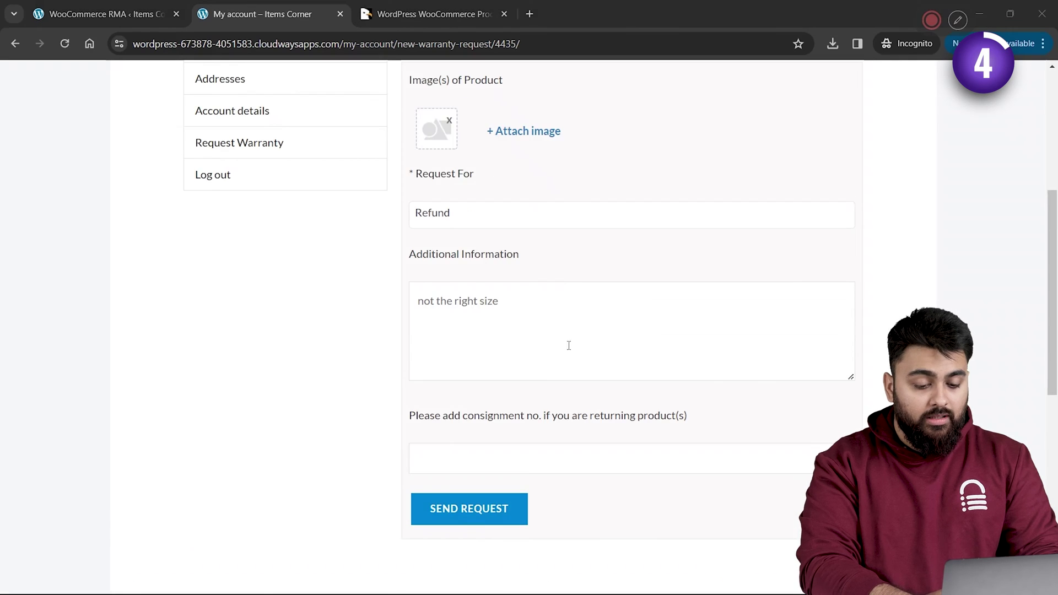
{"action": "left_click", "coordinate": [551, 228]}
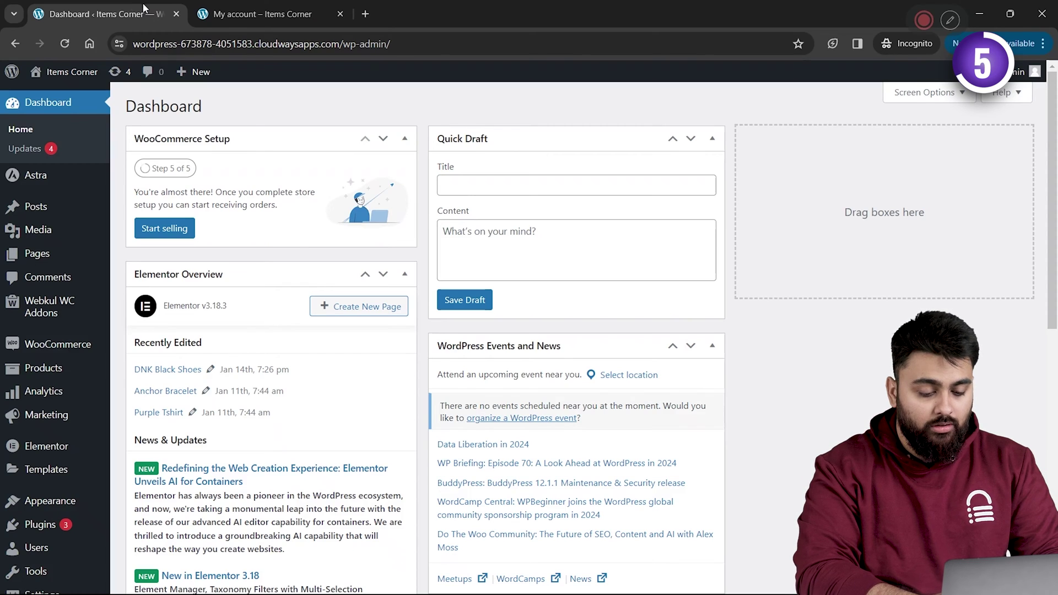
Step: Open Request #1 from Webkul WC Addons > WooCommerce RMA Manager
{"action": "mouse_move", "coordinate": [75, 309]}
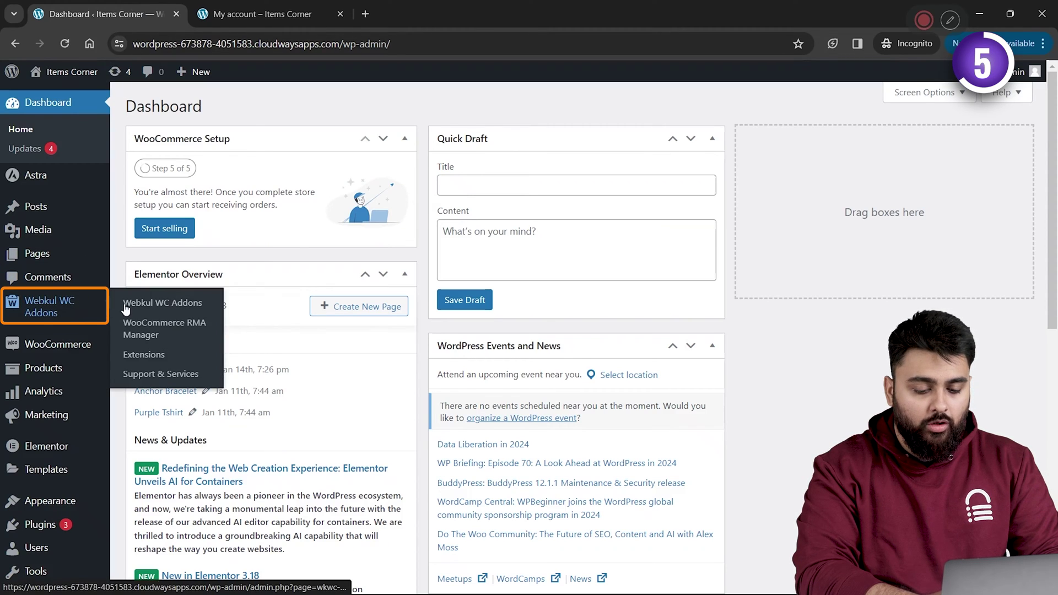
{"action": "left_click", "coordinate": [130, 328]}
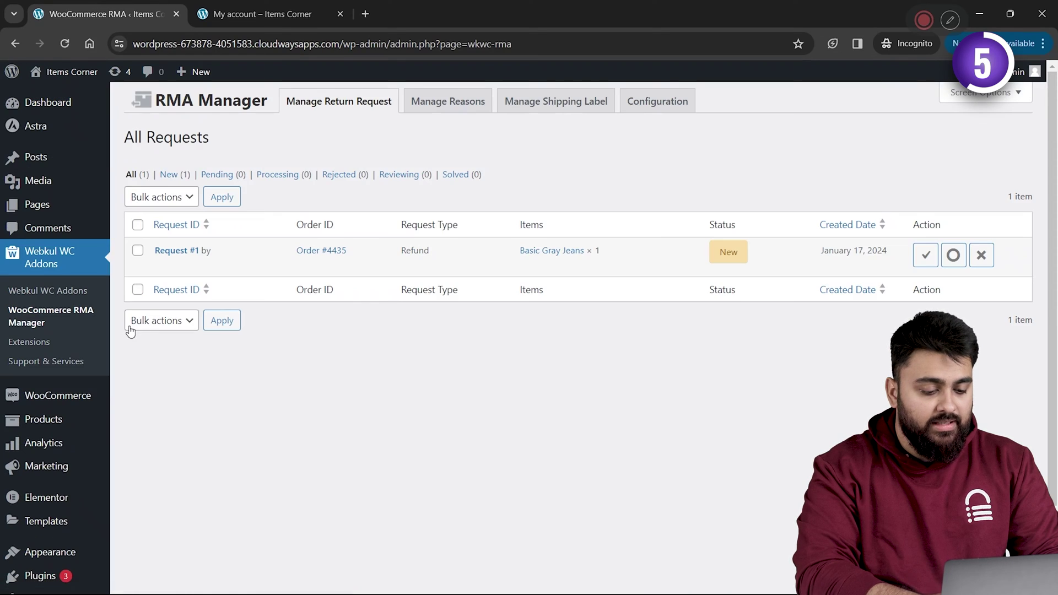
{"action": "left_click", "coordinate": [189, 253]}
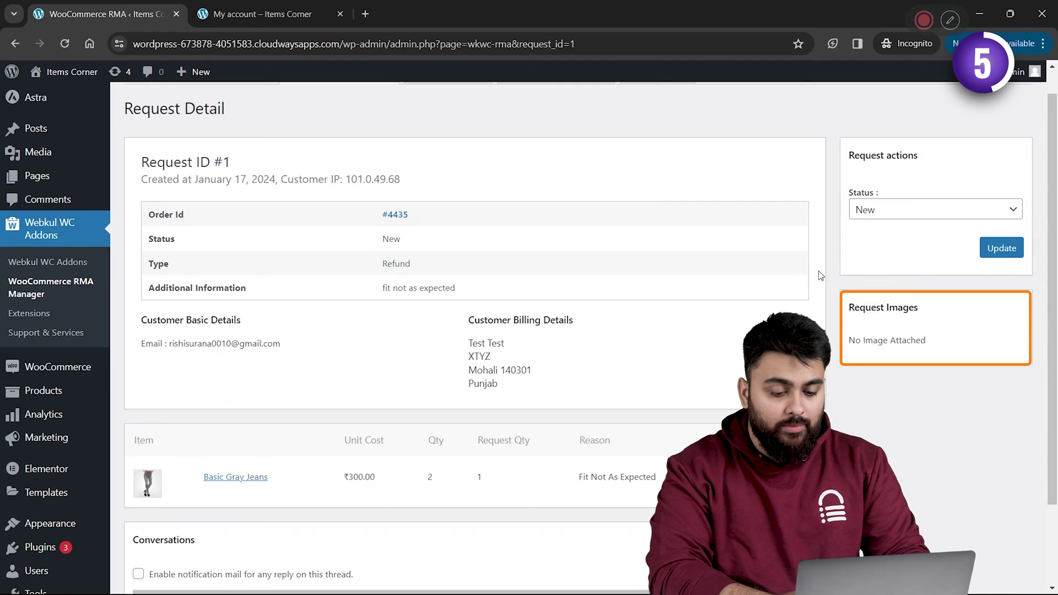
Step: Post "Hi, what's the issue with the product?" in Conversations and return to the request list
{"action": "scroll", "coordinate": [821, 275], "scroll_direction": "down", "scroll_amount": 2}
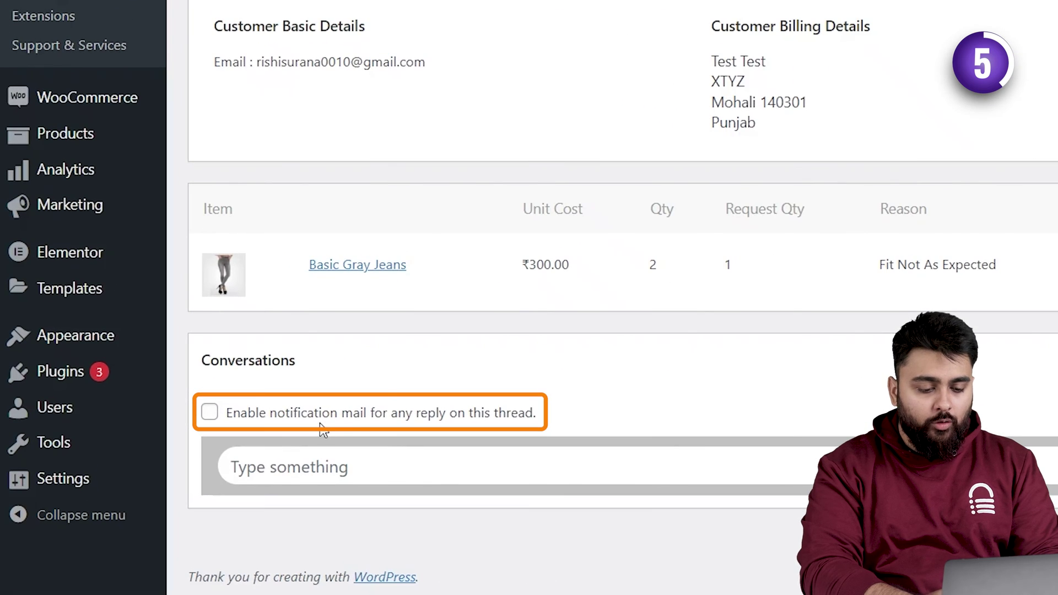
{"action": "left_click", "coordinate": [374, 461]}
{"action": "type", "text": "Hi"}
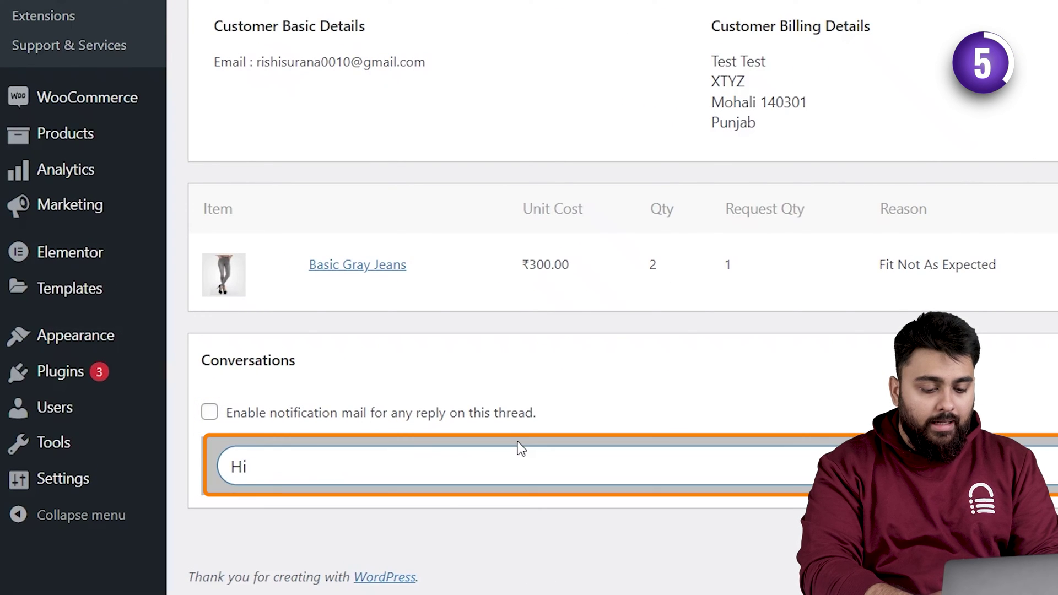
{"action": "type", "text": ", what's the issue with the prod"}
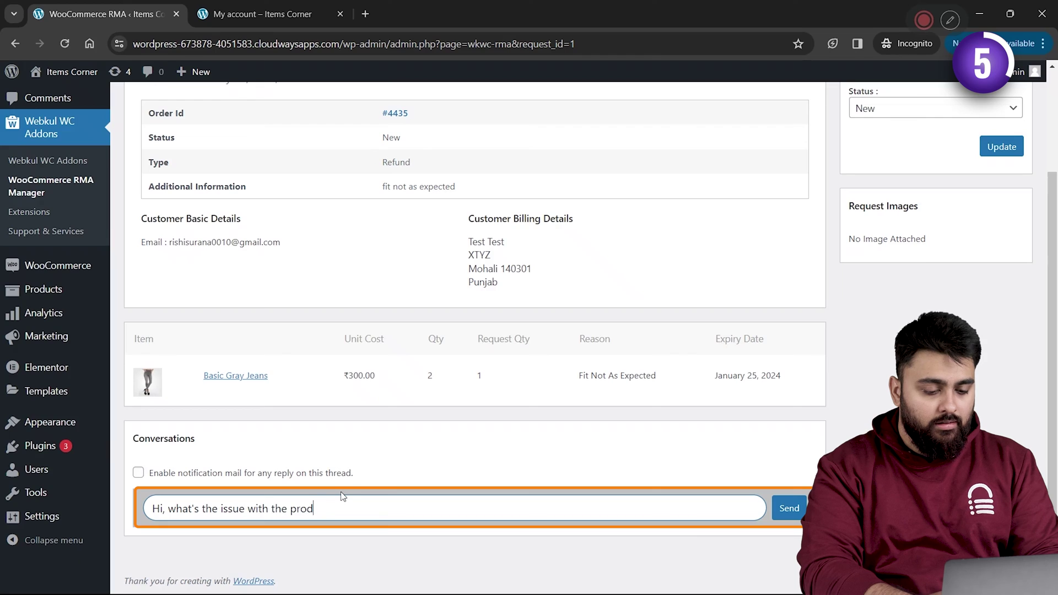
{"action": "type", "text": "uct?"}
{"action": "key", "text": "Return"}
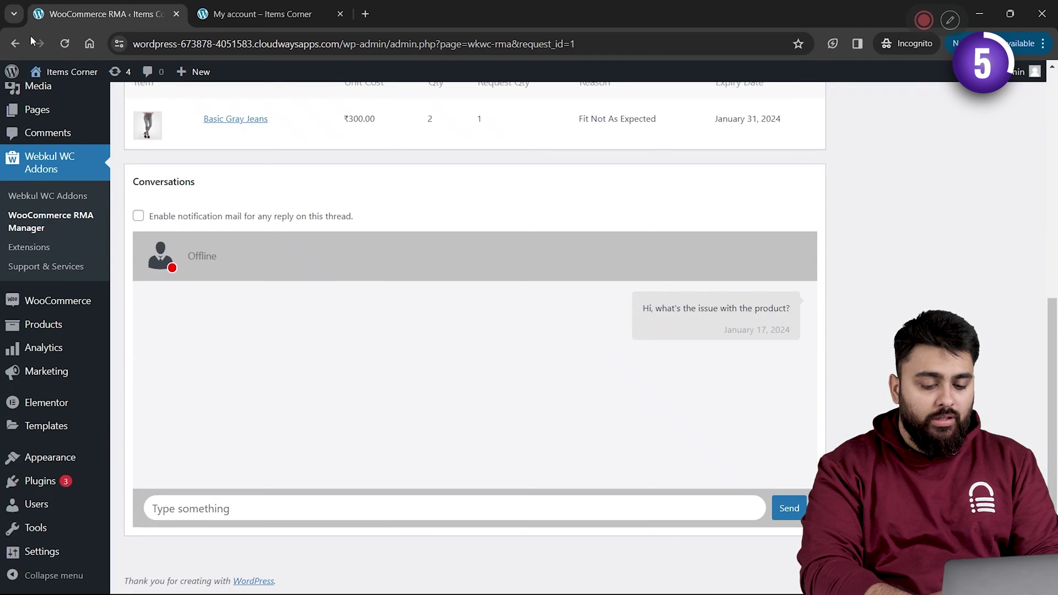
{"action": "left_click", "coordinate": [18, 43]}
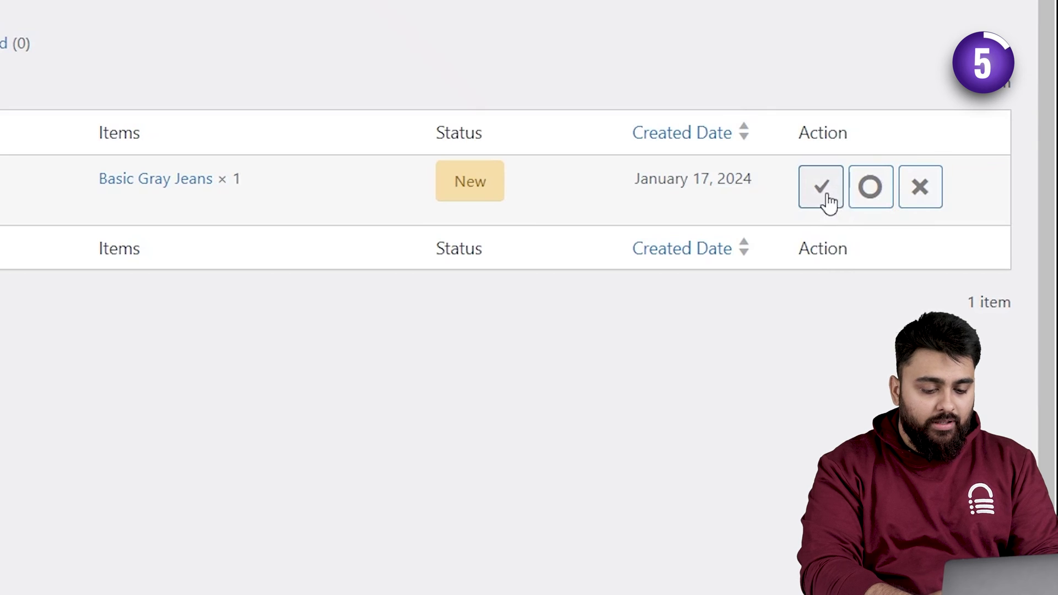
Step: Mark Request #1 as Solved and reply 'Refund/Return Accepted, pickup is scheduled in 2 days'
{"action": "left_click", "coordinate": [832, 204]}
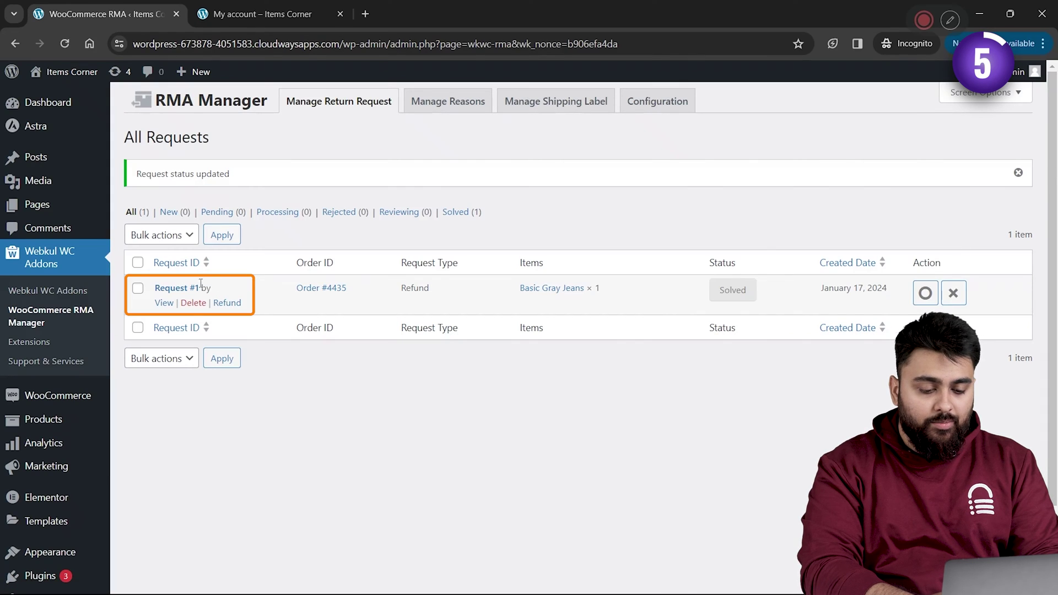
{"action": "left_click", "coordinate": [189, 289]}
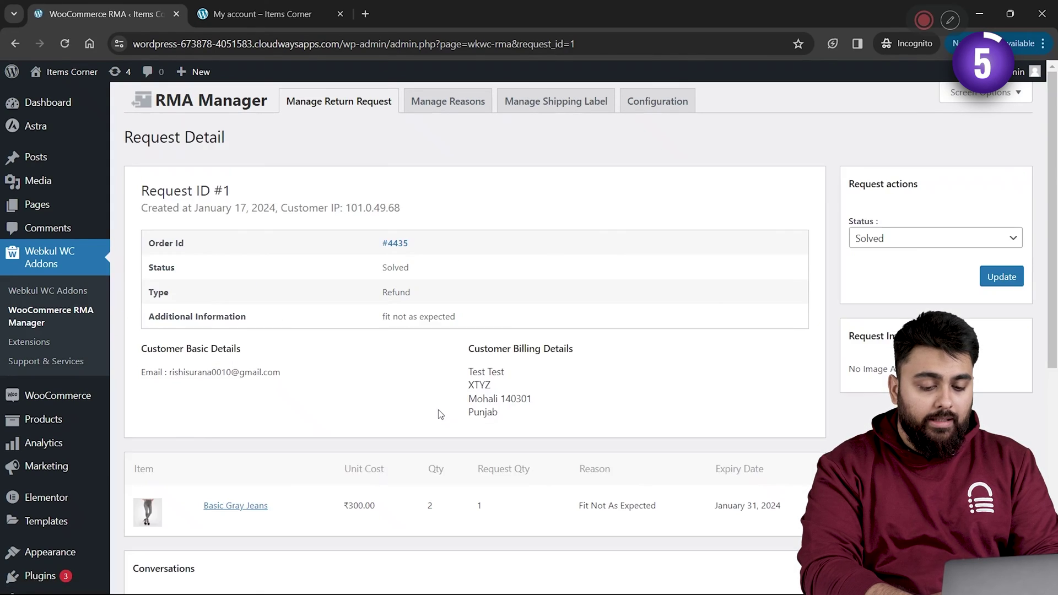
{"action": "scroll", "coordinate": [441, 414], "scroll_direction": "down", "scroll_amount": 8}
{"action": "type", "text": "Refund/Return Accepted, pickup is scheduled in 2 days"}
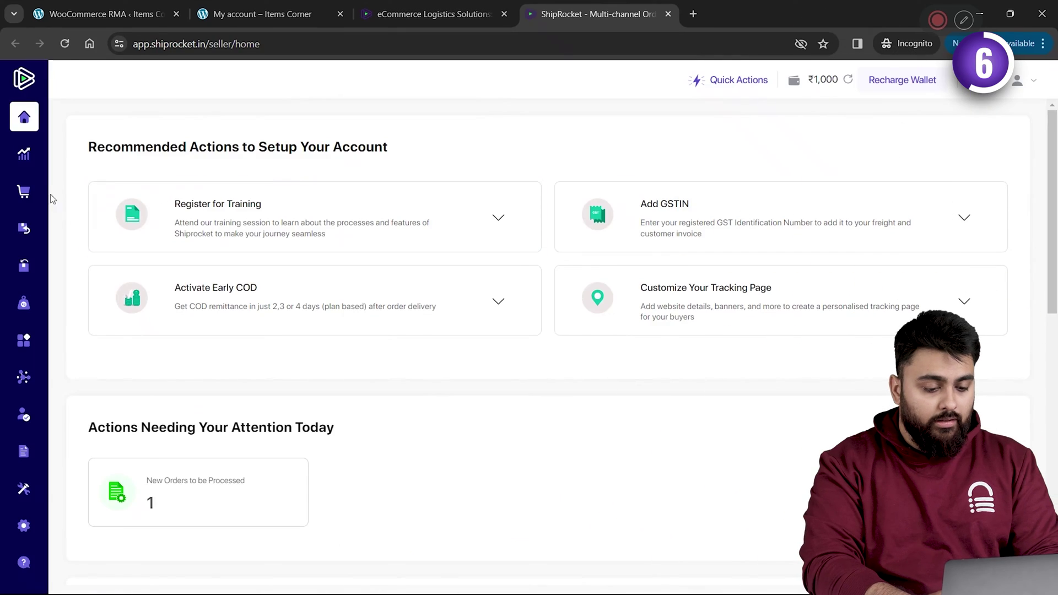
Step: From the Shiprocket Returns list, start a new return, check Bulk Return, then choose Single Return
{"action": "mouse_move", "coordinate": [28, 211]}
{"action": "left_click", "coordinate": [38, 238]}
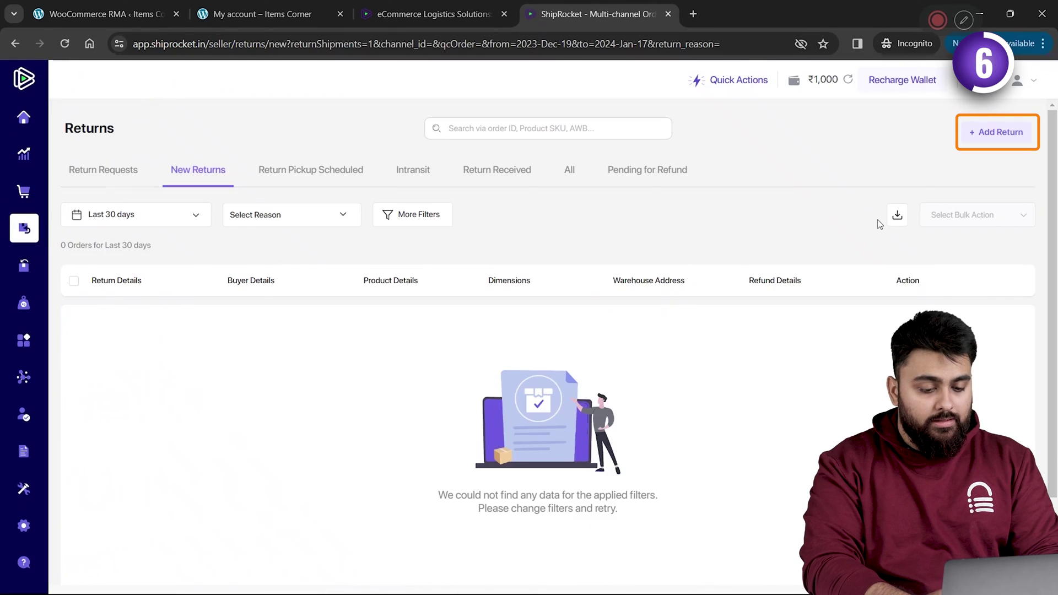
{"action": "left_click", "coordinate": [987, 133]}
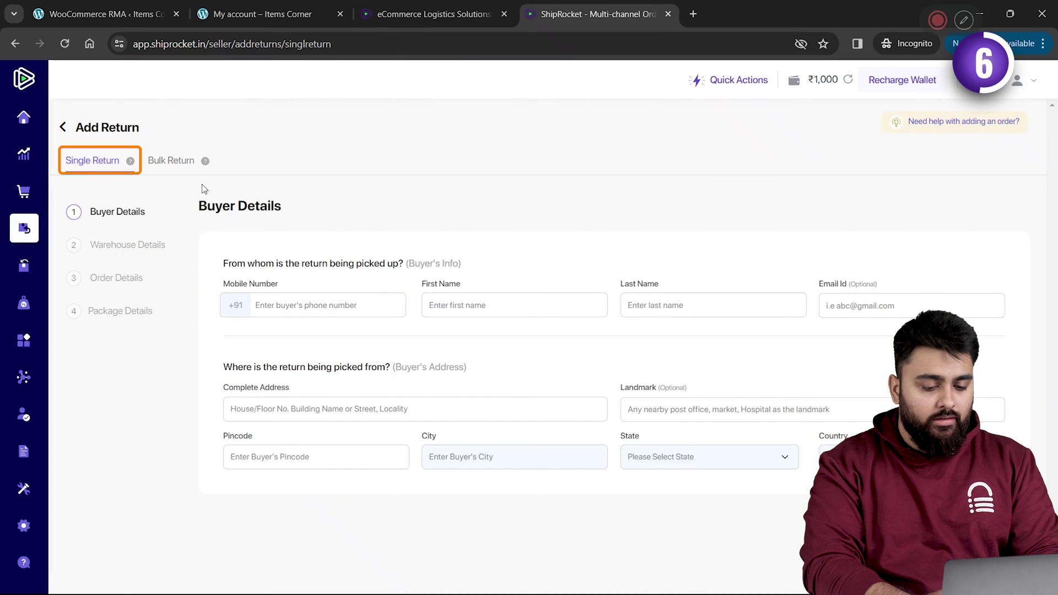
{"action": "left_click", "coordinate": [171, 165]}
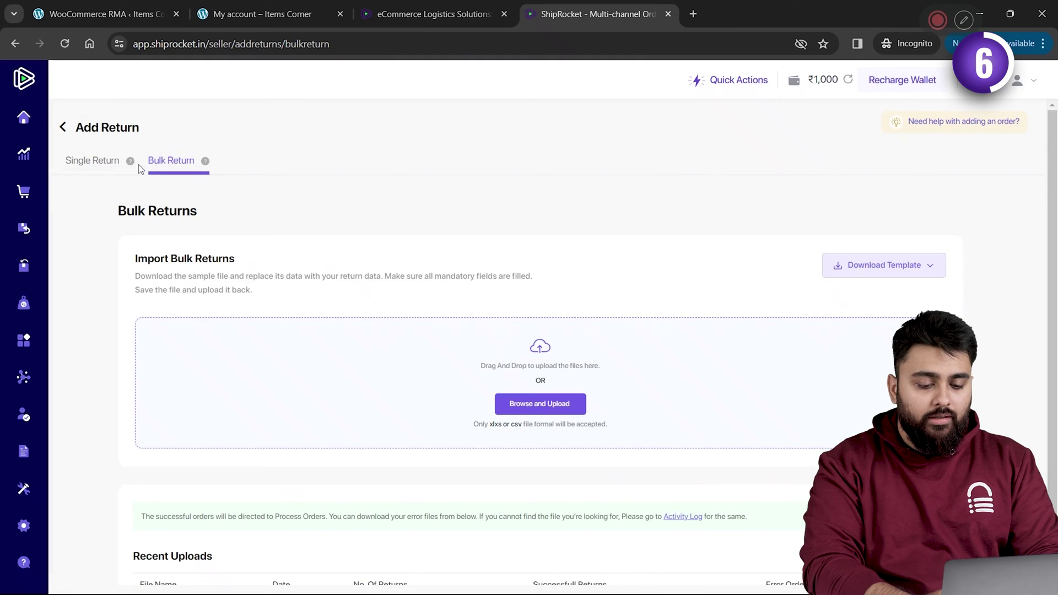
{"action": "left_click", "coordinate": [110, 166]}
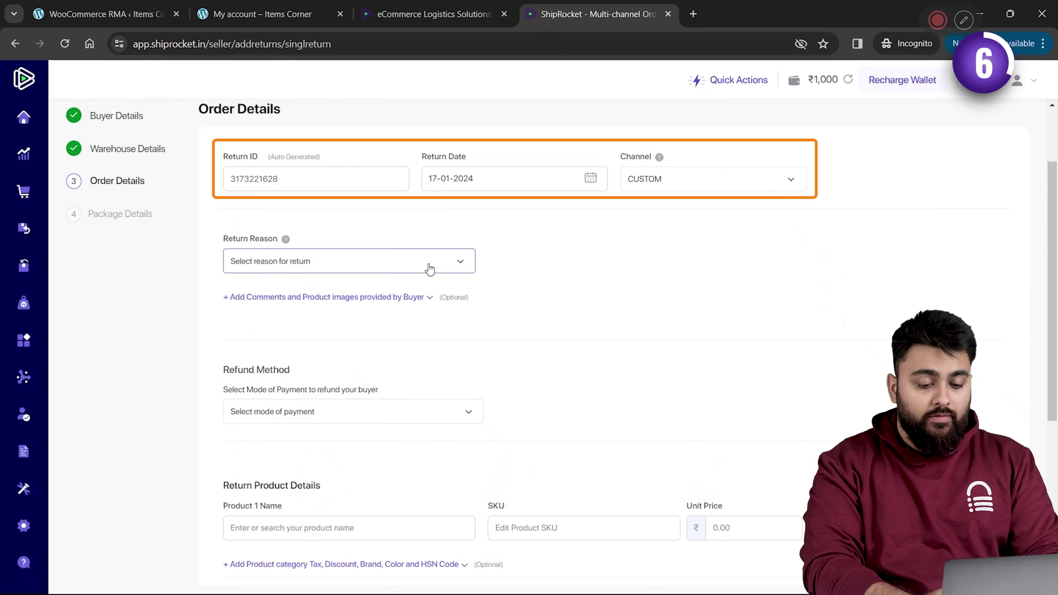
Step: Set the return reason to 'Size not as expected' and open the refund method options
{"action": "left_click", "coordinate": [429, 269]}
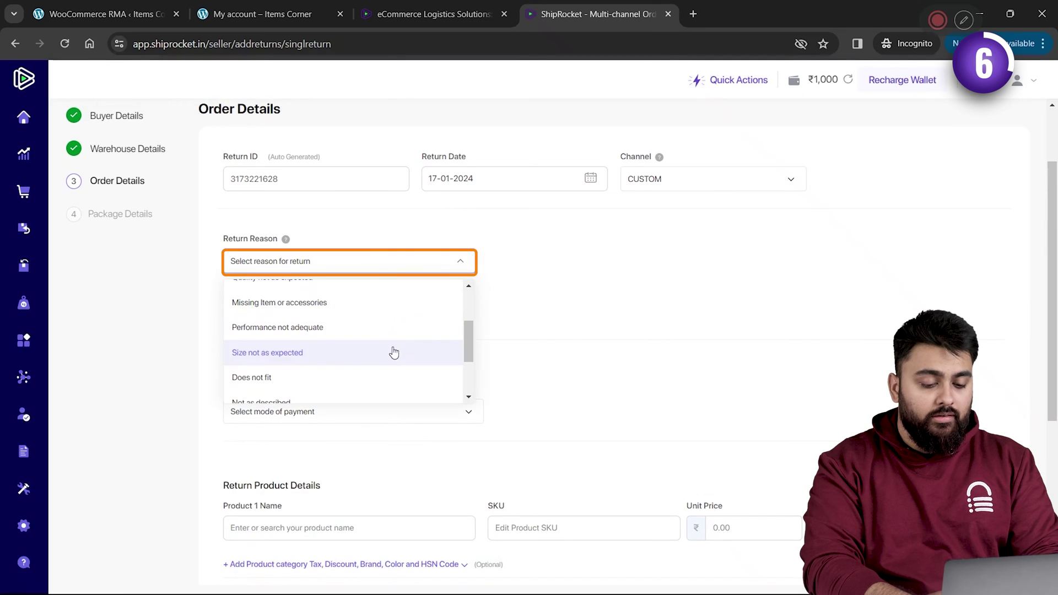
{"action": "left_click", "coordinate": [378, 358]}
{"action": "scroll", "coordinate": [435, 353], "scroll_direction": "down", "scroll_amount": 1}
{"action": "left_click", "coordinate": [428, 337]}
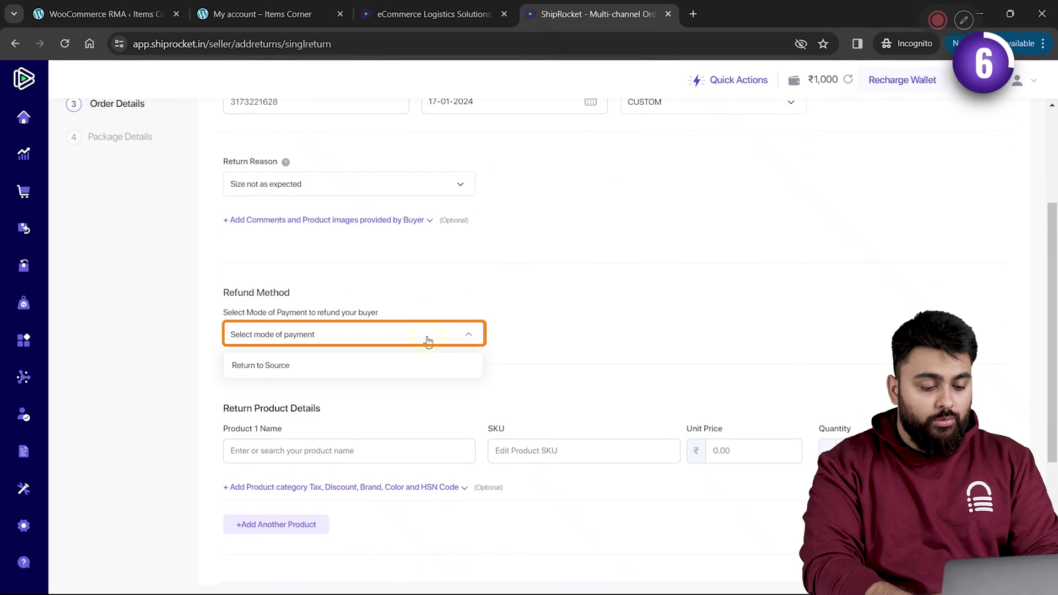
Step: Add Jeans as Product 1, auto-filling its SKU and ₹150 price, and review package details
{"action": "left_click", "coordinate": [402, 366]}
{"action": "left_click", "coordinate": [336, 449]}
{"action": "key", "text": "Caps_Lock"}
{"action": "type", "text": "Jeans"}
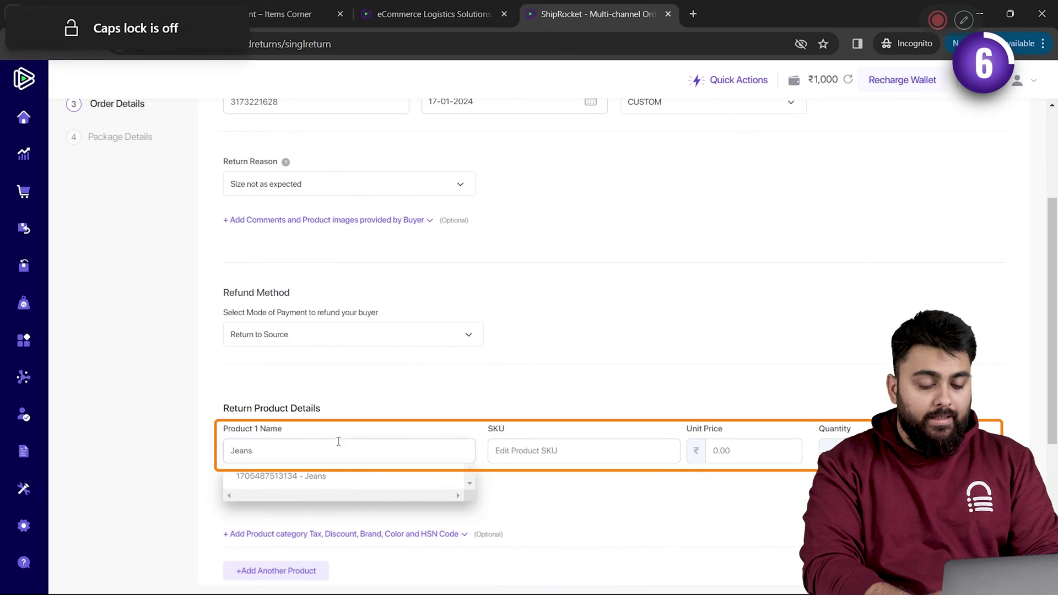
{"action": "left_click", "coordinate": [385, 479]}
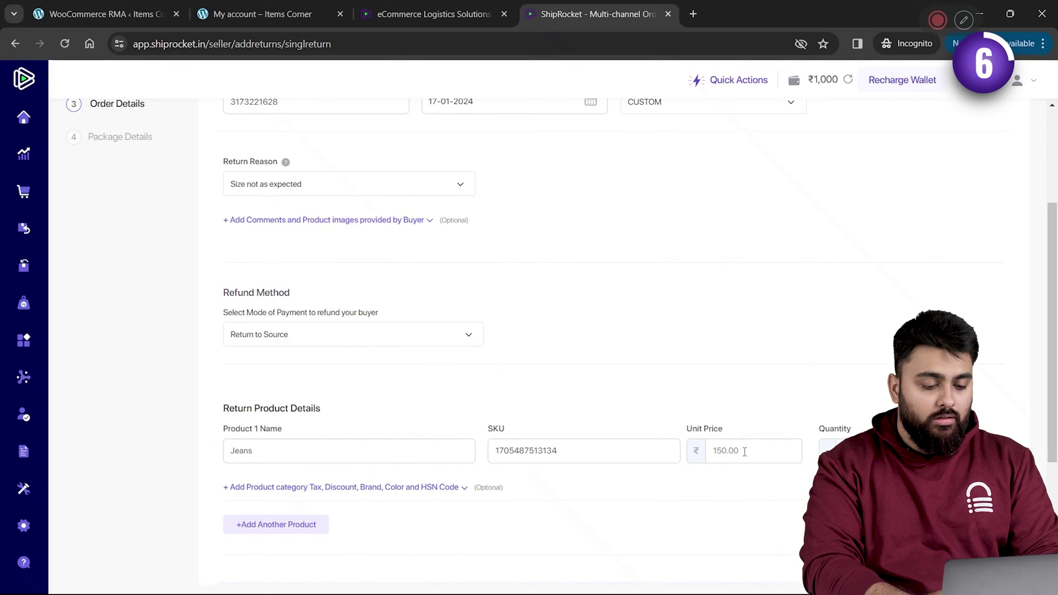
{"action": "scroll", "coordinate": [824, 407], "scroll_direction": "down", "scroll_amount": 3}
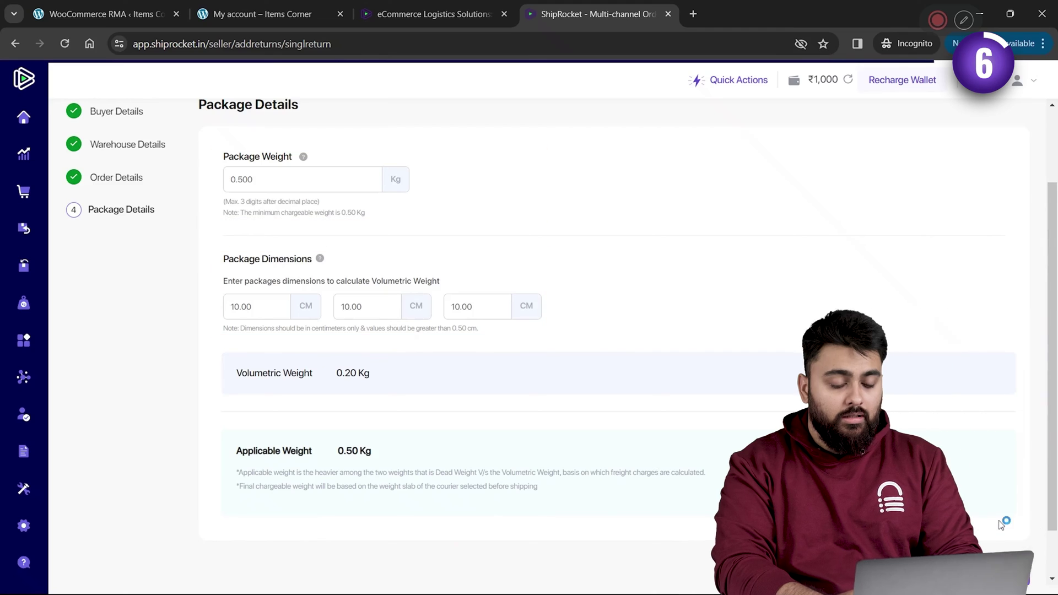
{"action": "scroll", "coordinate": [576, 385], "scroll_direction": "down", "scroll_amount": 1}
Step: Create the Jeans return order and initiate it with the Xpressbees Reverse courier
{"action": "left_click", "coordinate": [994, 564]}
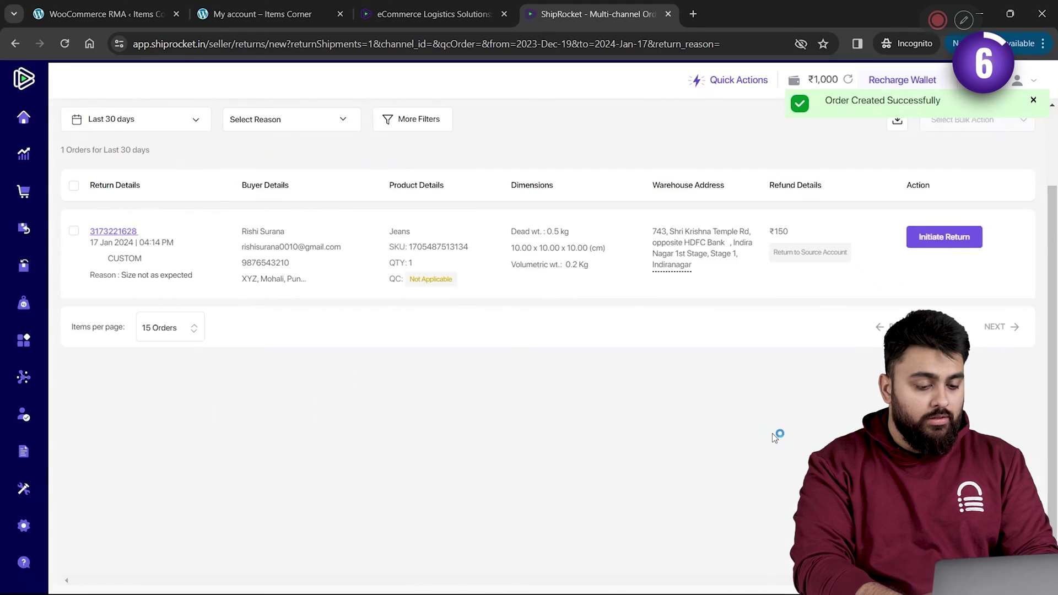
{"action": "left_click", "coordinate": [929, 238]}
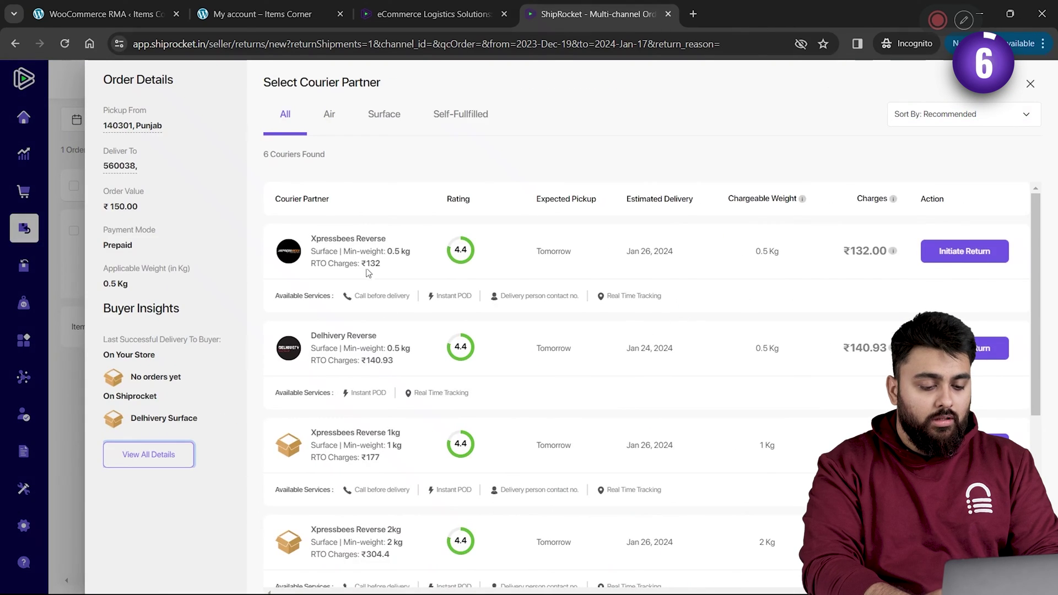
{"action": "left_click", "coordinate": [939, 251]}
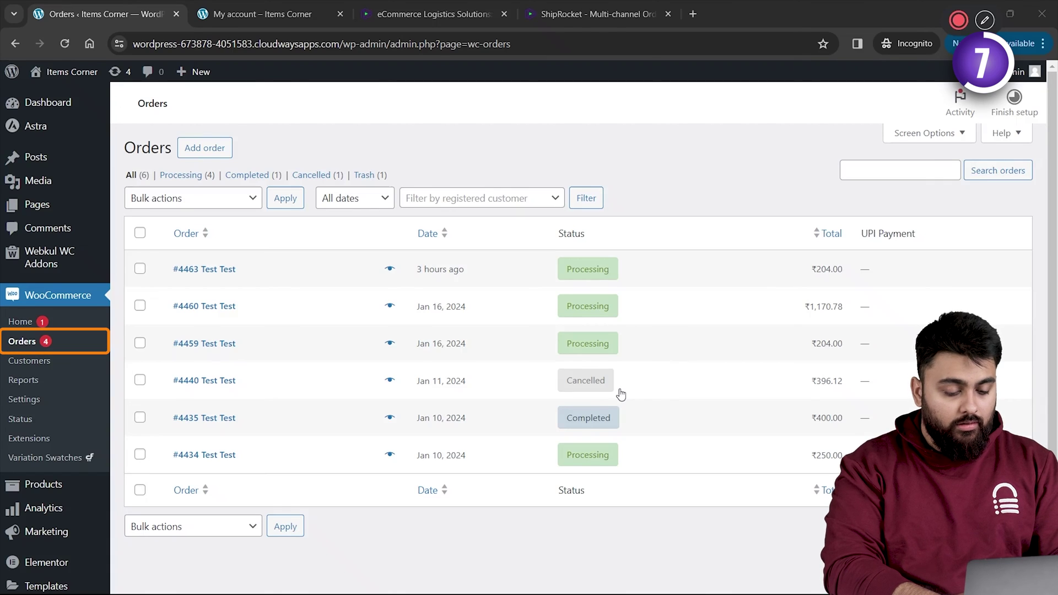
Step: Refund one of two jeans on the ₹400 order, deducting ₹50 shipping, for ₹100 manually
{"action": "left_click", "coordinate": [223, 420]}
{"action": "scroll", "coordinate": [354, 413], "scroll_direction": "down", "scroll_amount": 5}
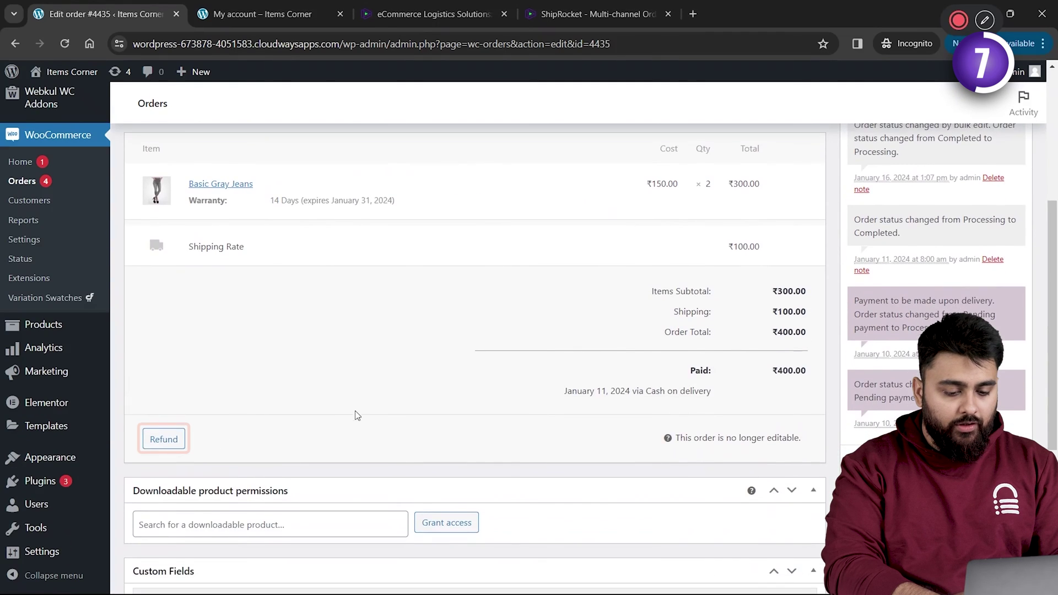
{"action": "left_click", "coordinate": [164, 439]}
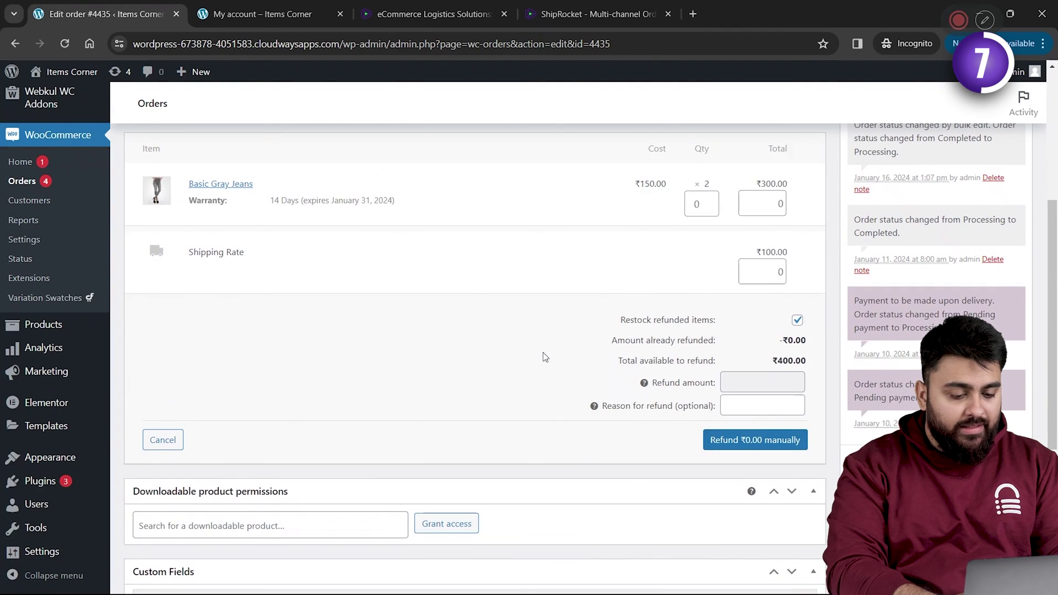
{"action": "left_click", "coordinate": [710, 201]}
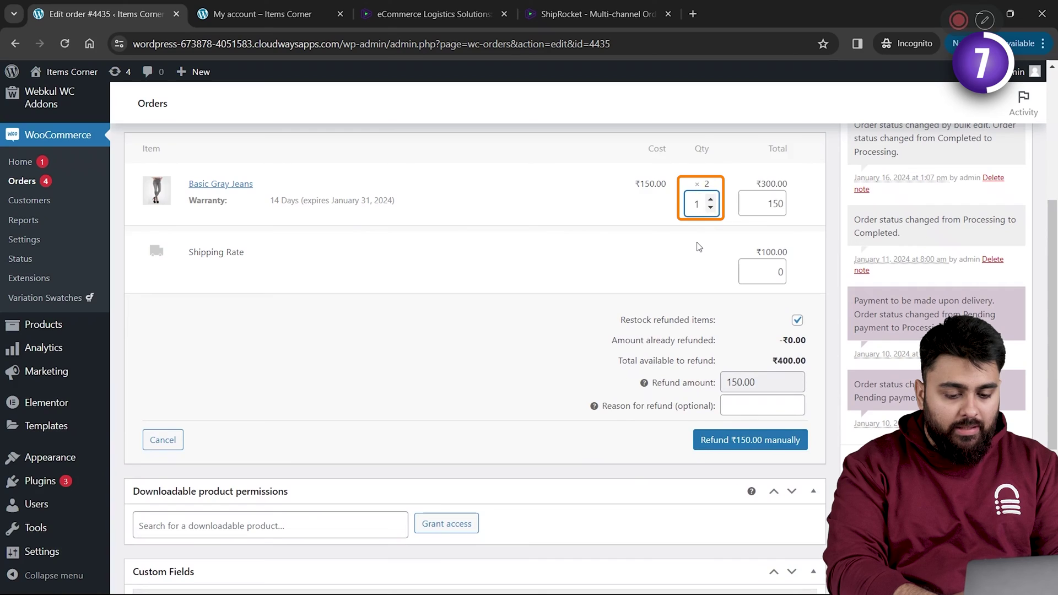
{"action": "left_click", "coordinate": [772, 274]}
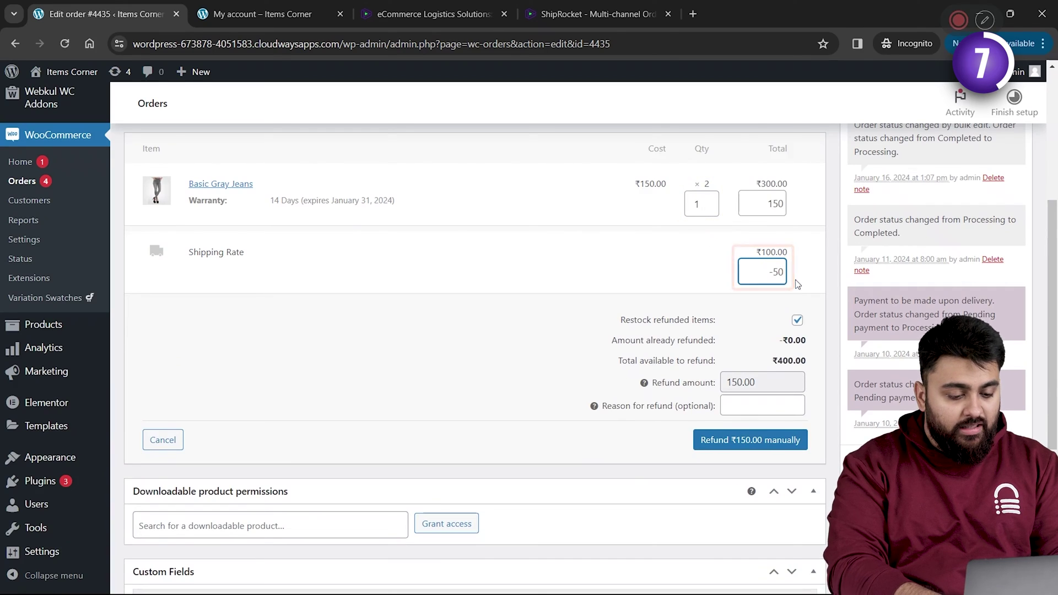
{"action": "left_click", "coordinate": [749, 338]}
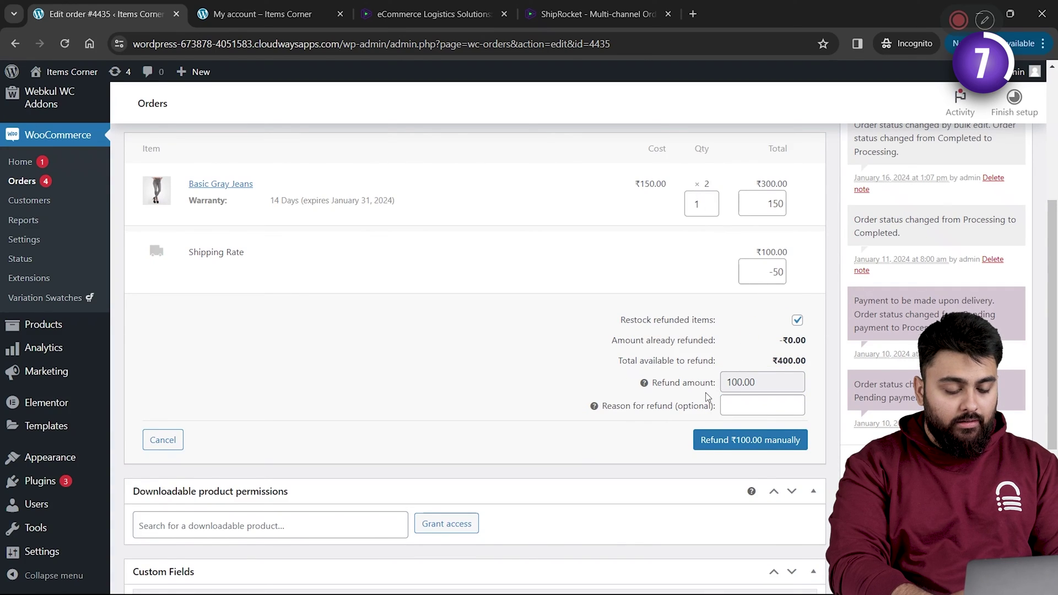
{"action": "left_click", "coordinate": [733, 439]}
{"action": "key", "text": "Caps_Lock"}
{"action": "key", "text": "Caps_Lock"}
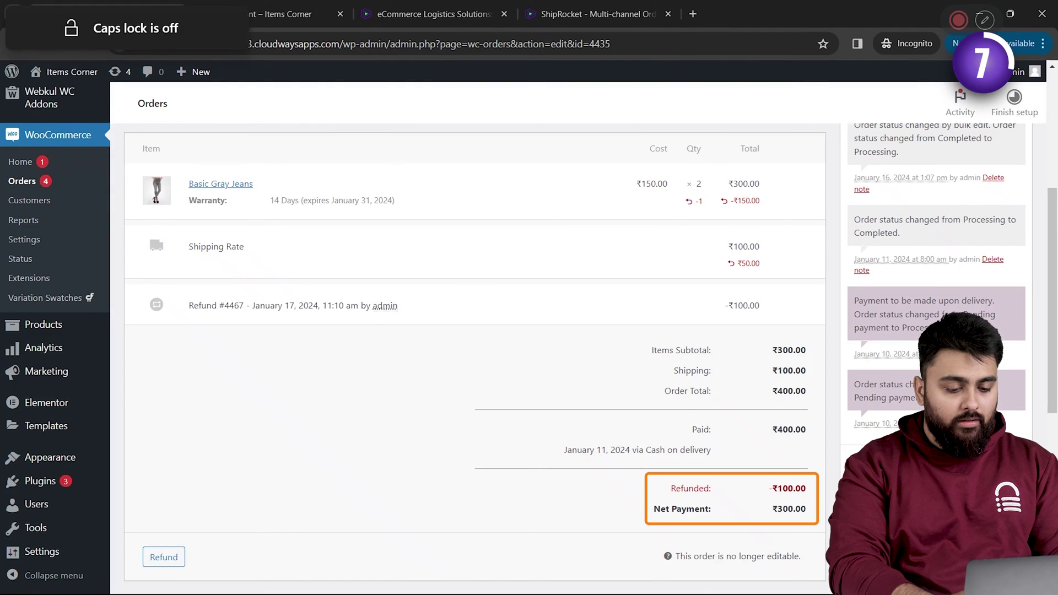
Step: Set the order's refund note type to Note to customer
{"action": "left_click", "coordinate": [896, 537]}
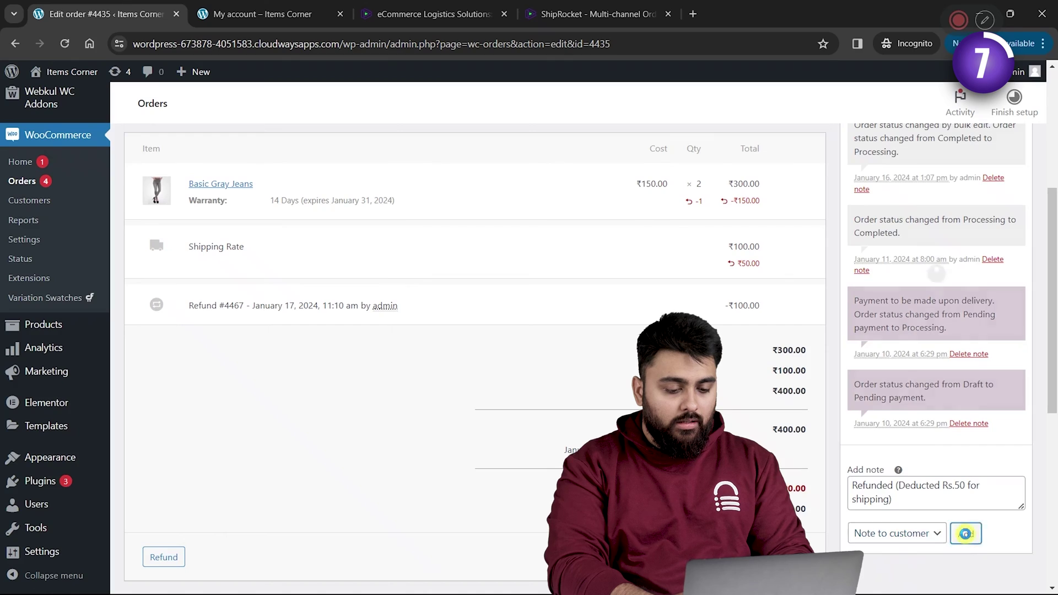
{"action": "scroll", "coordinate": [935, 273], "scroll_direction": "down", "scroll_amount": 1}
{"action": "scroll", "coordinate": [926, 309], "scroll_direction": "up", "scroll_amount": 5}
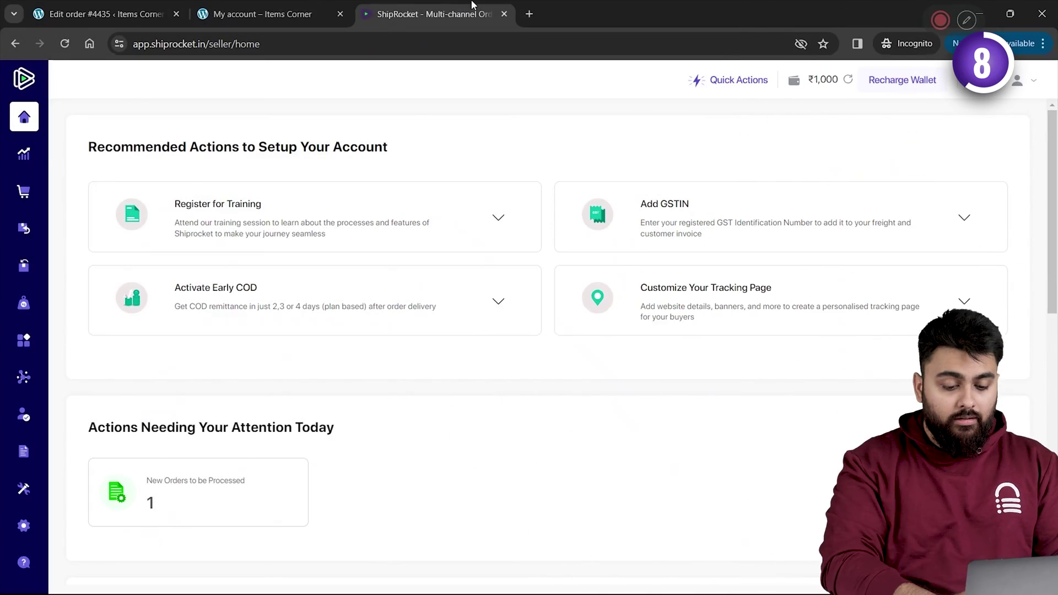
Step: Change the new order's complete address to '123, XYZ, Test Area' and save it
{"action": "mouse_move", "coordinate": [27, 212]}
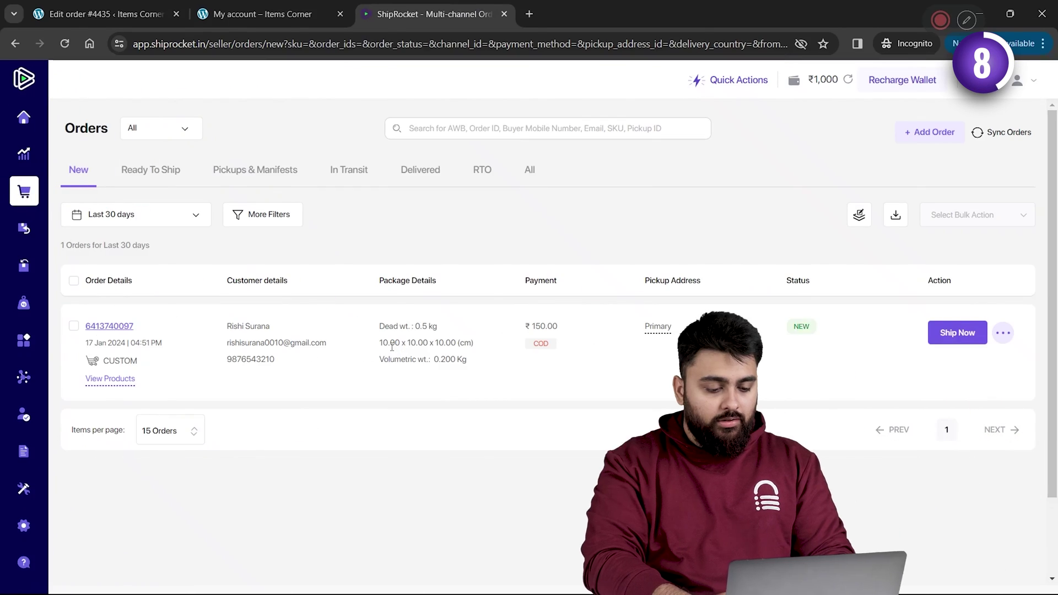
{"action": "left_click", "coordinate": [1008, 337]}
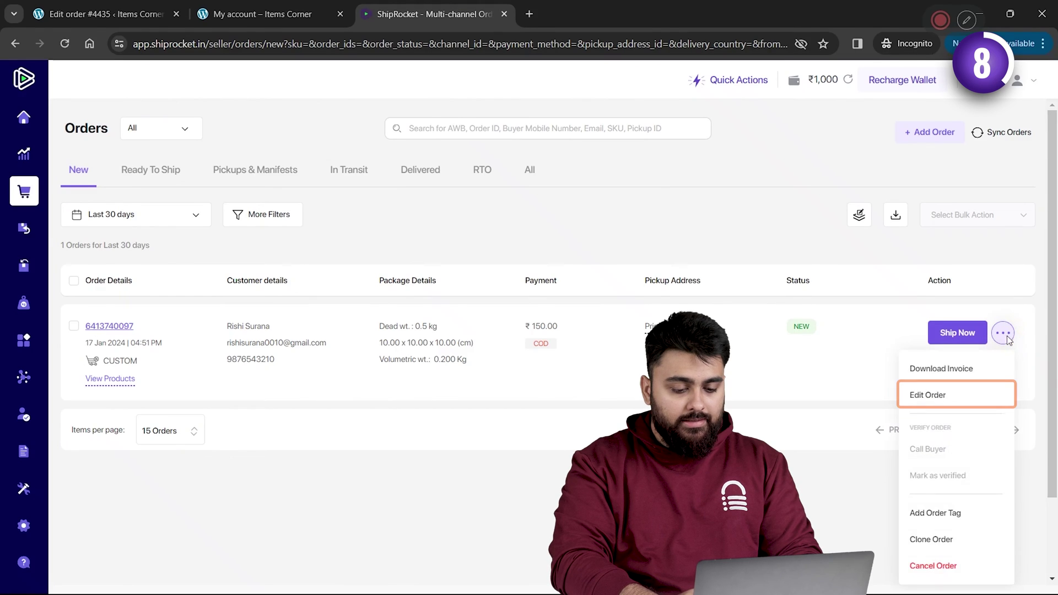
{"action": "left_click", "coordinate": [963, 396]}
{"action": "scroll", "coordinate": [912, 389], "scroll_direction": "down", "scroll_amount": 2}
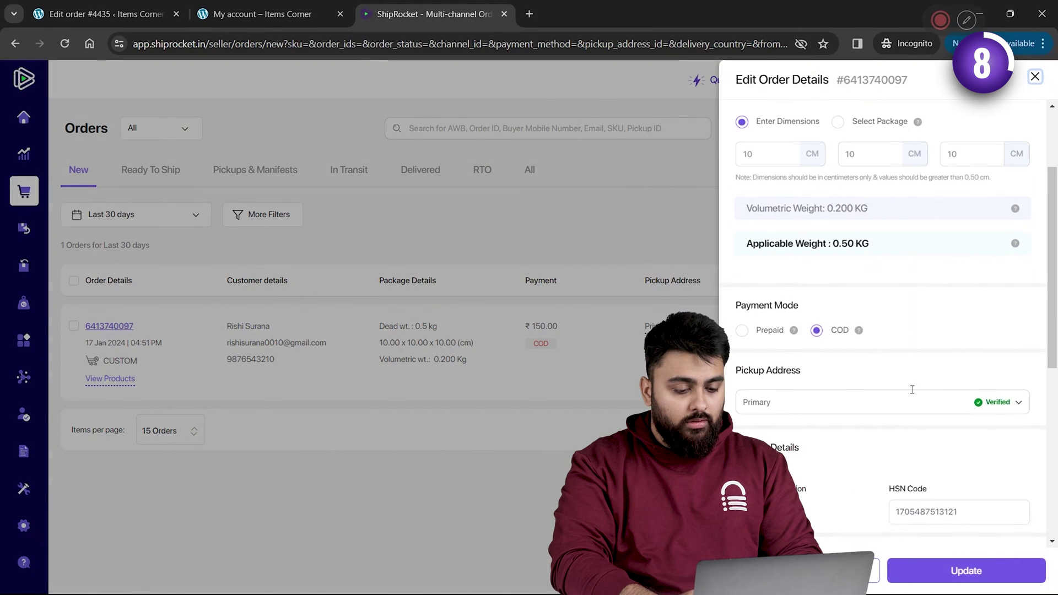
{"action": "scroll", "coordinate": [911, 389], "scroll_direction": "down", "scroll_amount": 7}
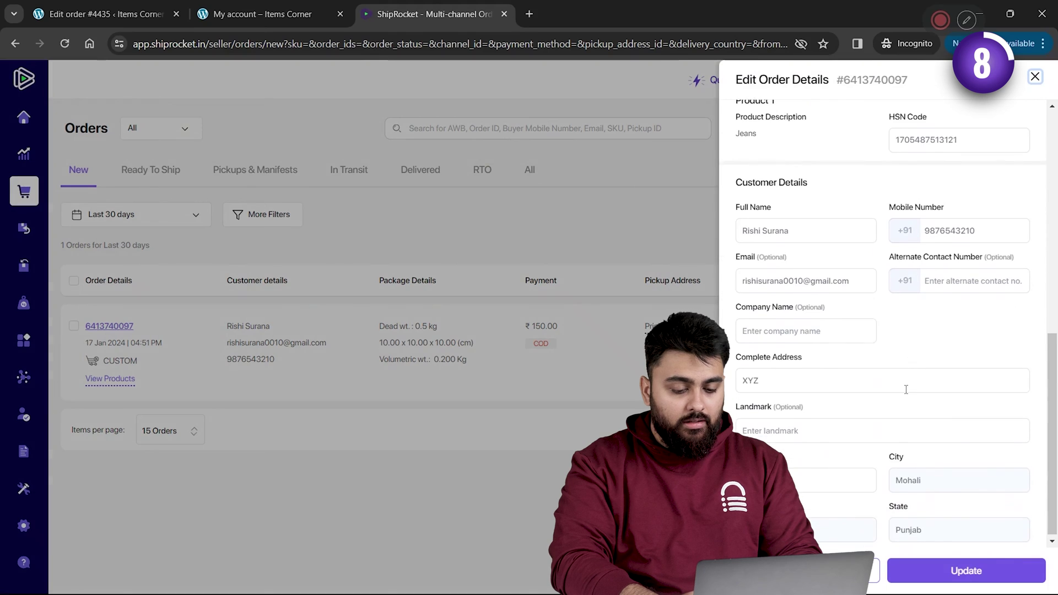
{"action": "left_click", "coordinate": [861, 379]}
{"action": "key", "text": "ctrl+a"}
{"action": "key", "text": "BackSpace"}
{"action": "type", "text": "123, XYZ, Test Area"}
{"action": "left_click", "coordinate": [946, 572]}
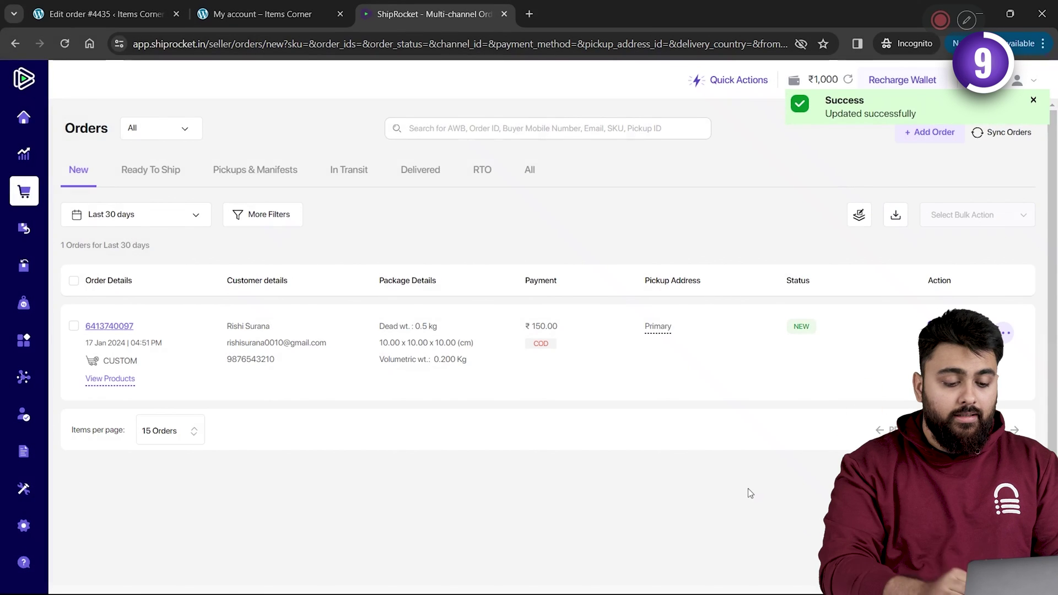
Step: Start a Claims support ticket for Amount Not Received for Lost Shipment
{"action": "mouse_move", "coordinate": [39, 397]}
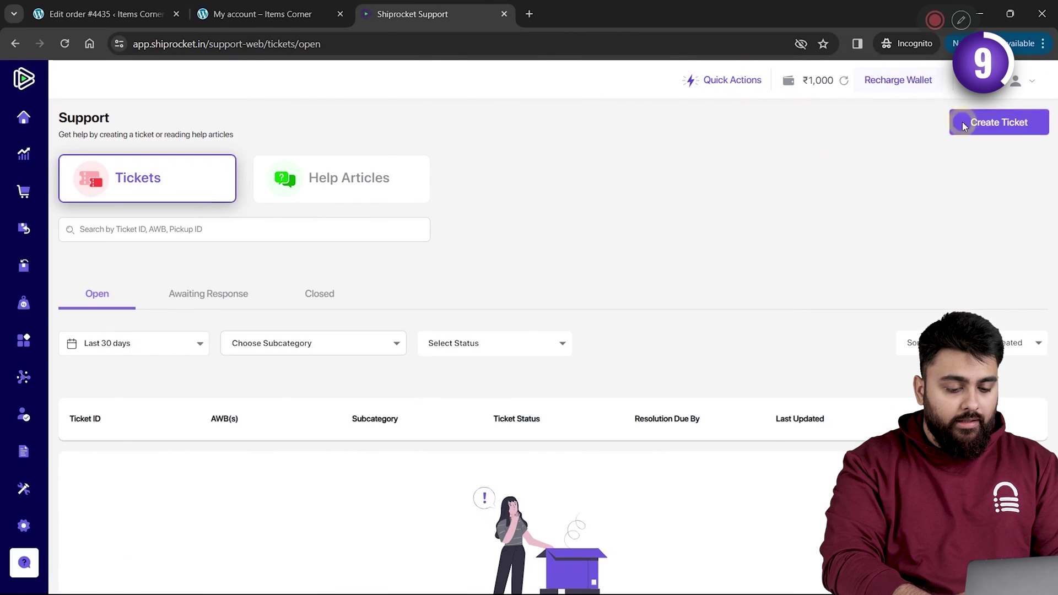
{"action": "left_click", "coordinate": [963, 127]}
{"action": "scroll", "coordinate": [565, 270], "scroll_direction": "down", "scroll_amount": 3}
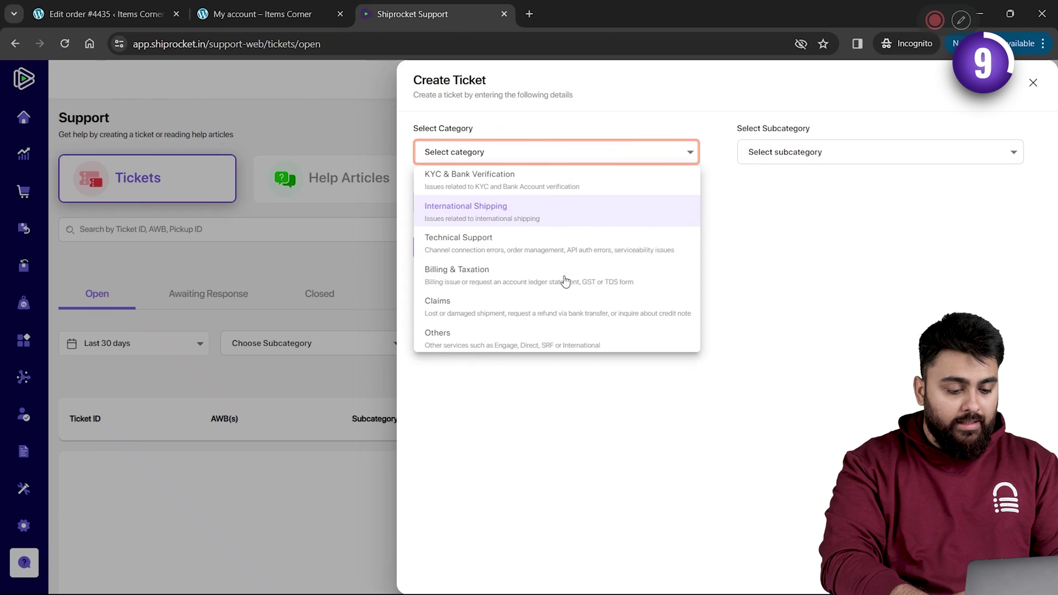
{"action": "left_click", "coordinate": [558, 303]}
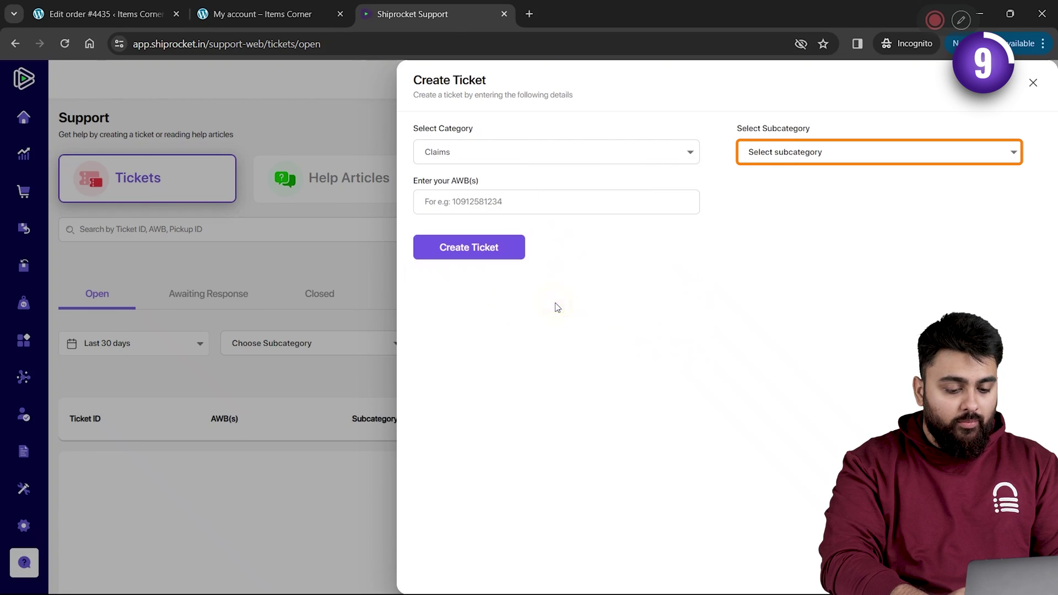
{"action": "left_click", "coordinate": [787, 160]}
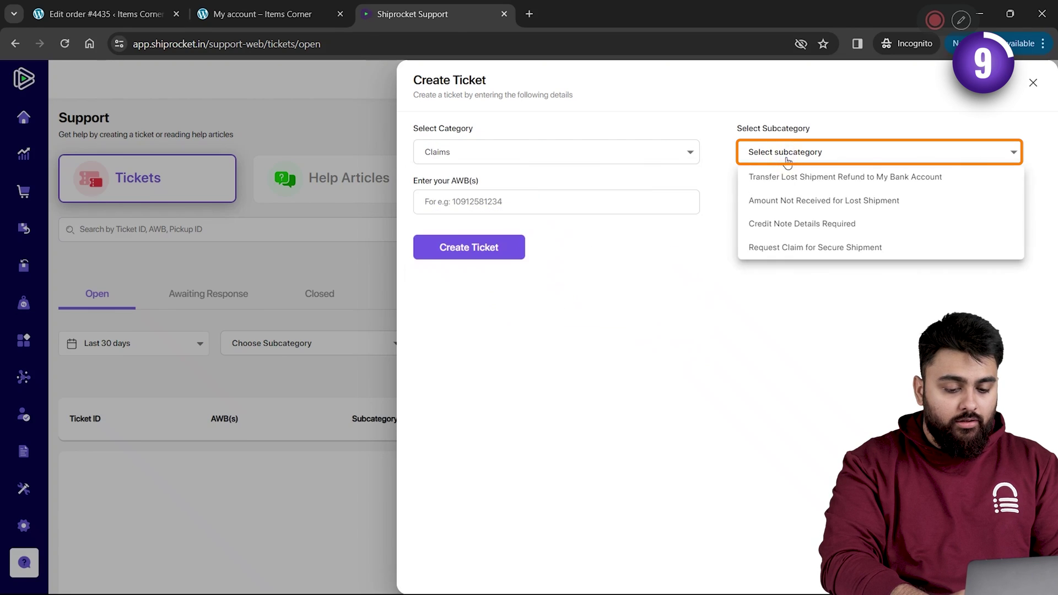
{"action": "left_click", "coordinate": [795, 202]}
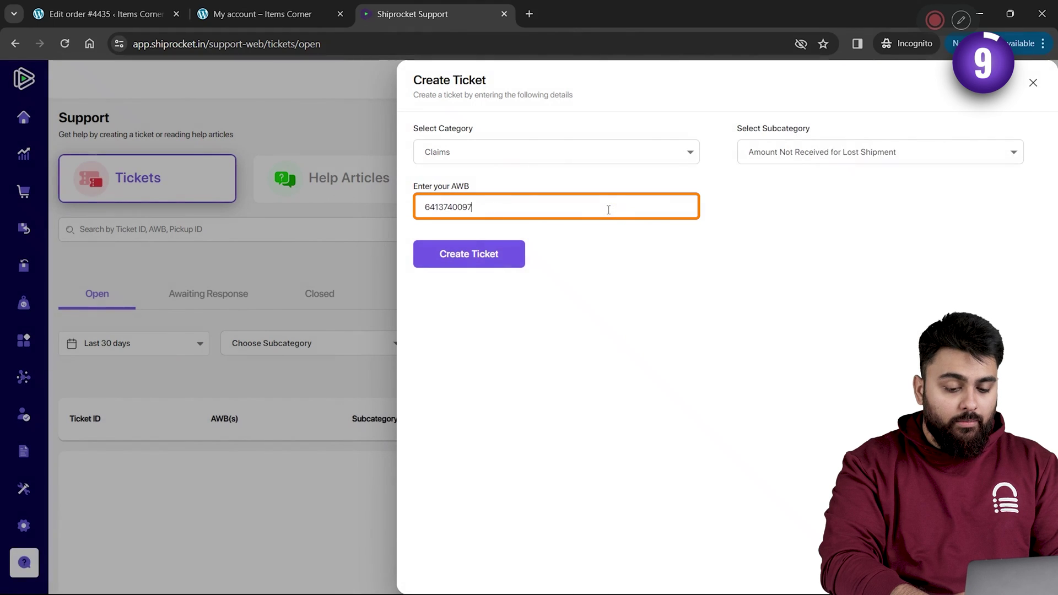